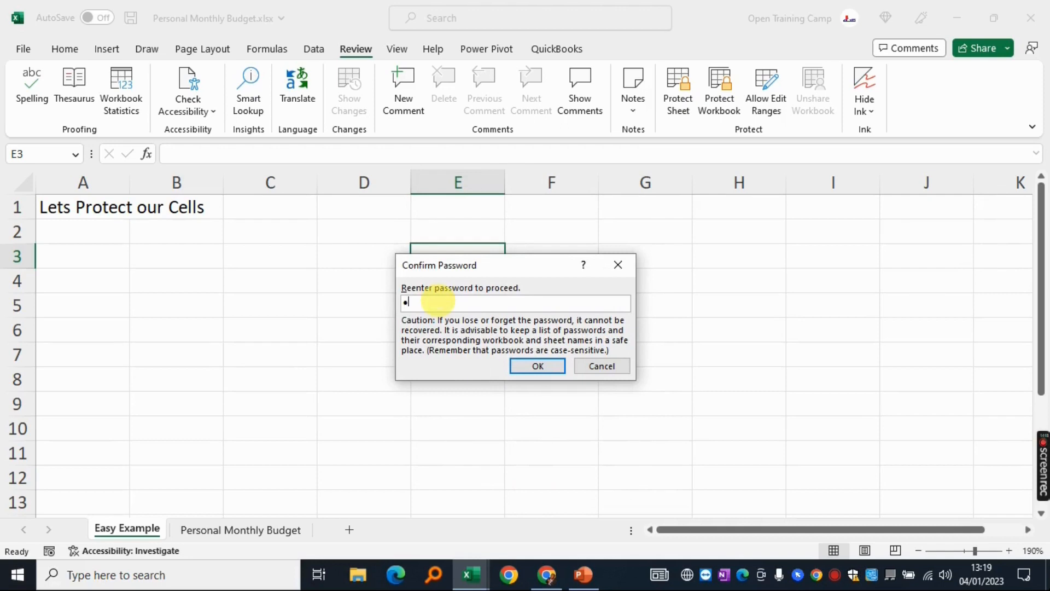
Confirm the re-entered password to finish protecting the Easy Example sheet
{"action": "left_click", "coordinate": [534, 366]}
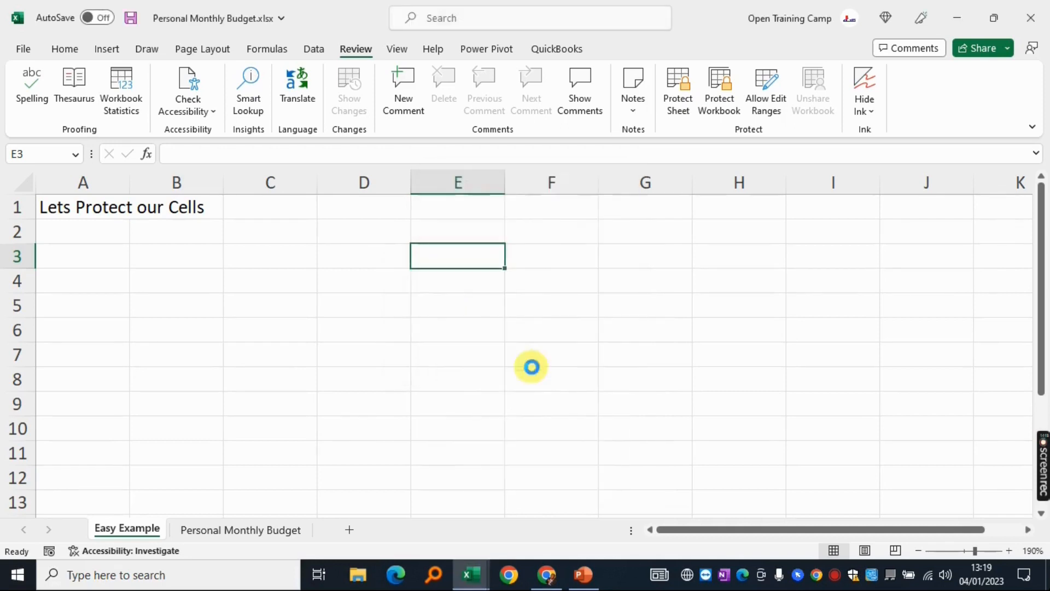
Try editing locked cell C2 to bring up the protection warning, then move it aside
{"action": "left_click", "coordinate": [551, 255]}
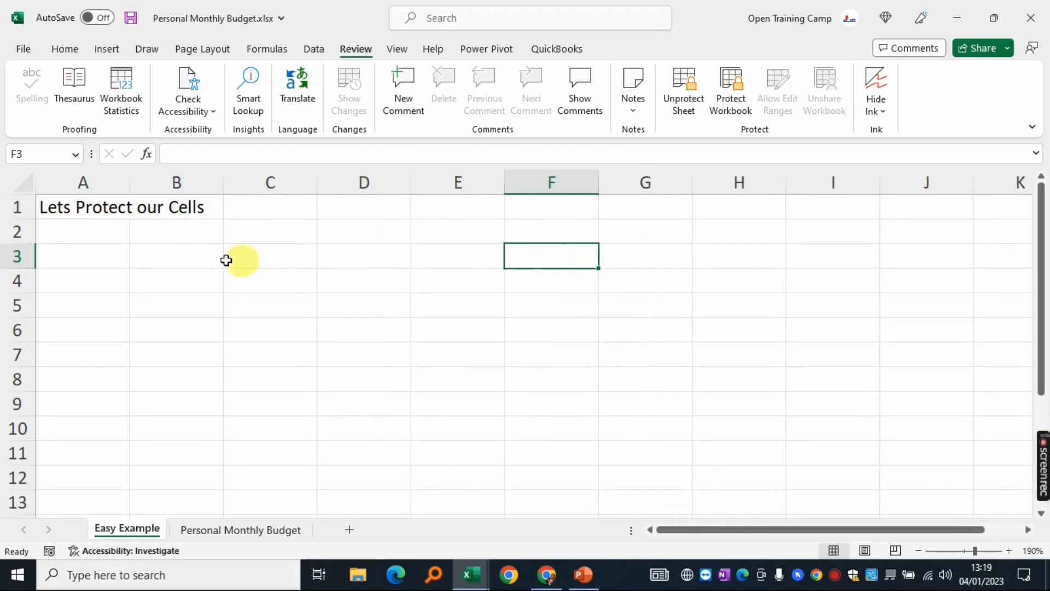
{"action": "left_click", "coordinate": [280, 232]}
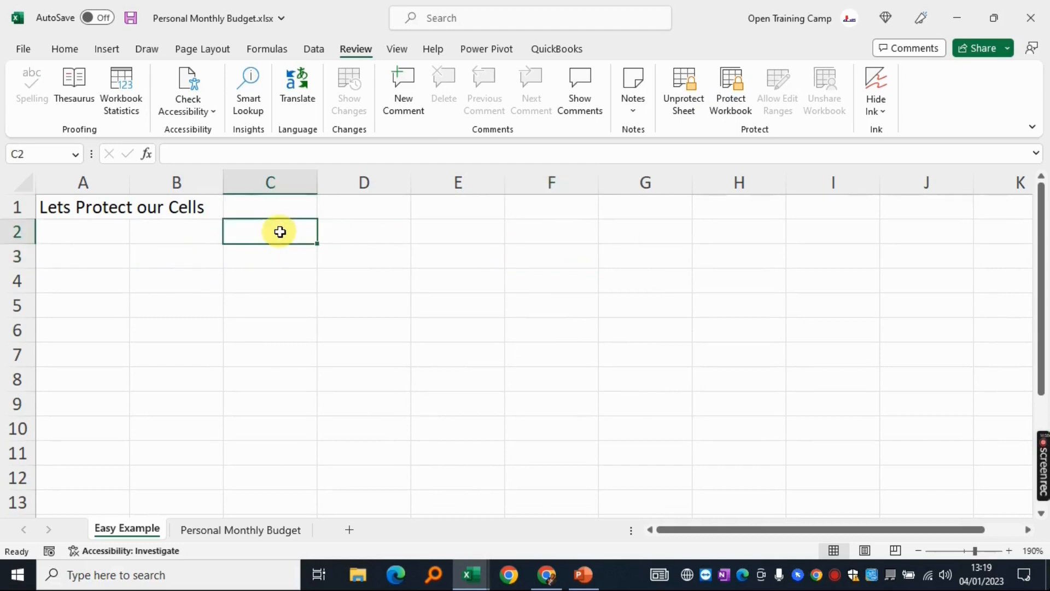
{"action": "double_click", "coordinate": [280, 232]}
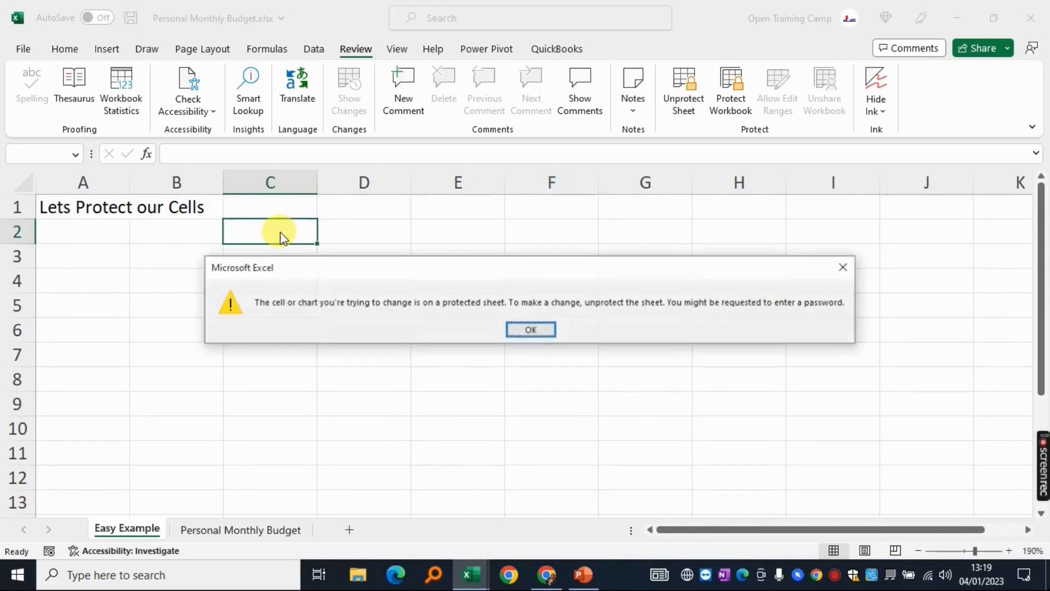
{"action": "left_click_drag", "start_coordinate": [384, 269], "coordinate": [420, 299]}
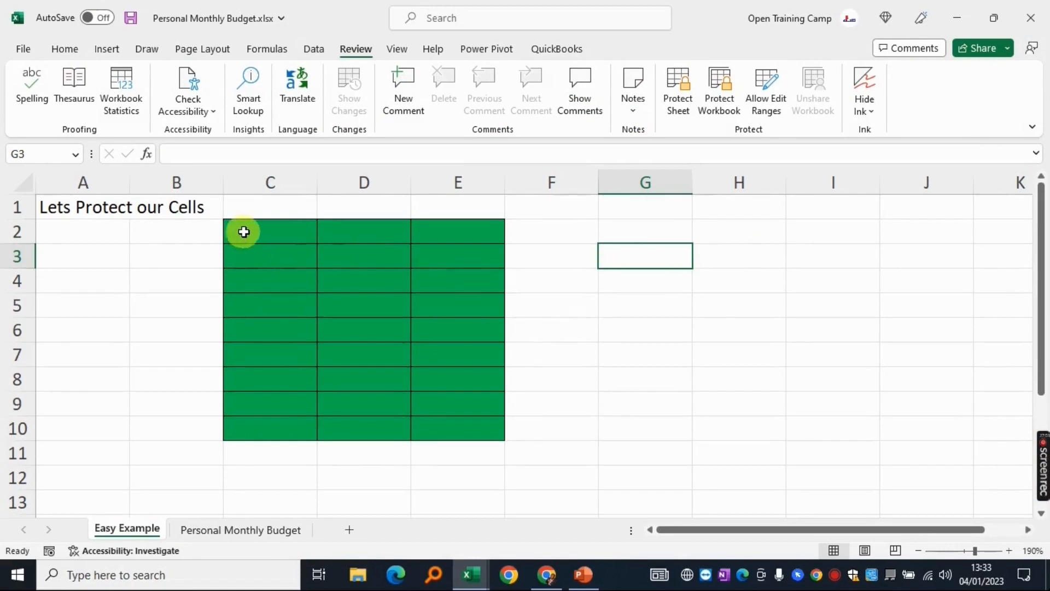
Select the green block C2:E10 and untick Locked on the Format Cells Protection tab
{"action": "left_click_drag", "start_coordinate": [241, 230], "coordinate": [488, 425]}
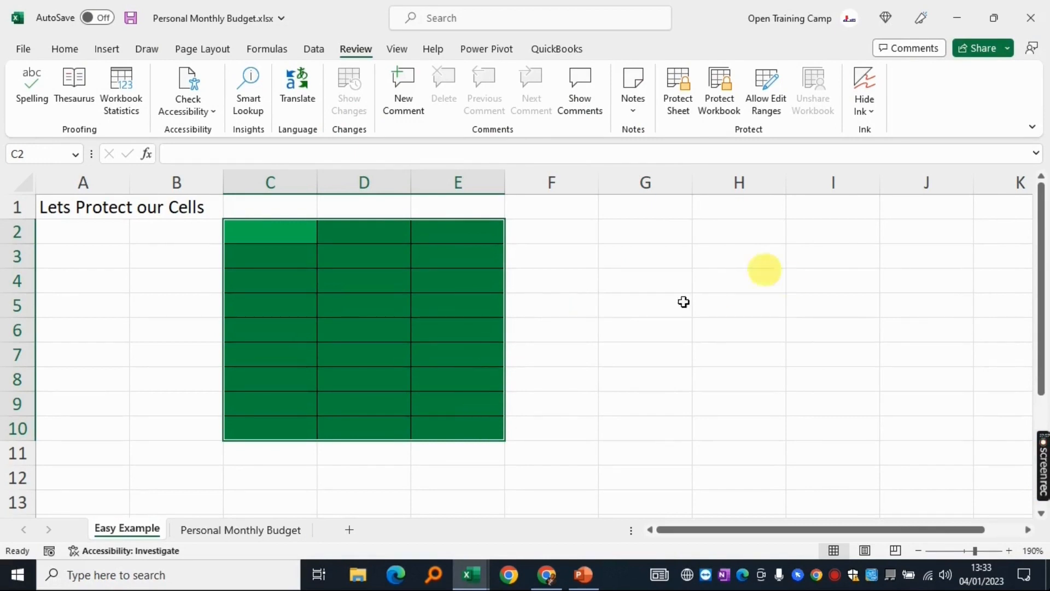
{"action": "left_click", "coordinate": [728, 351]}
{"action": "left_click_drag", "start_coordinate": [633, 229], "coordinate": [888, 460]}
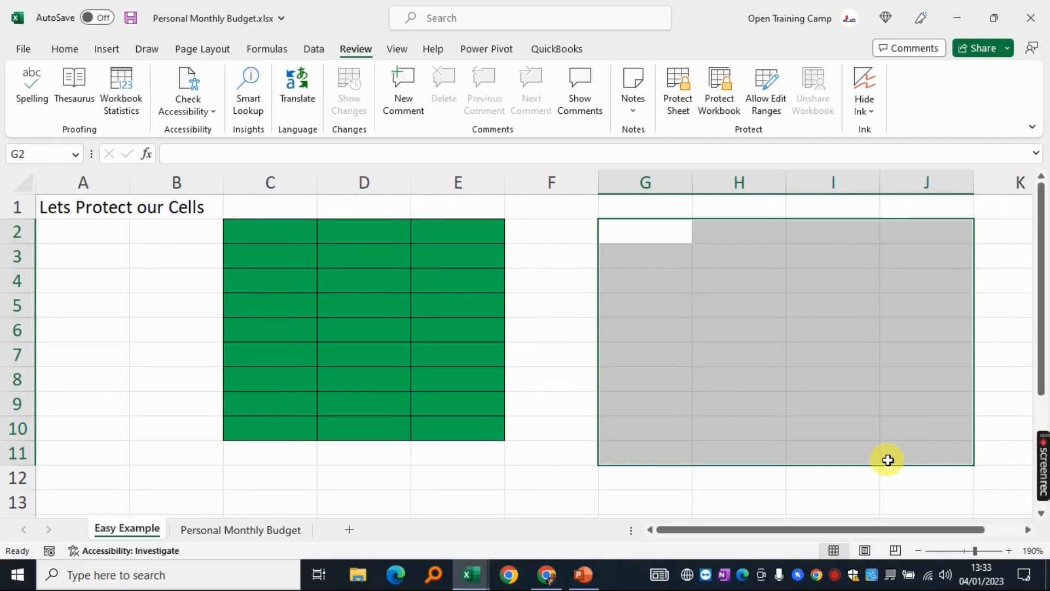
{"action": "left_click", "coordinate": [705, 311]}
{"action": "left_click", "coordinate": [241, 230]}
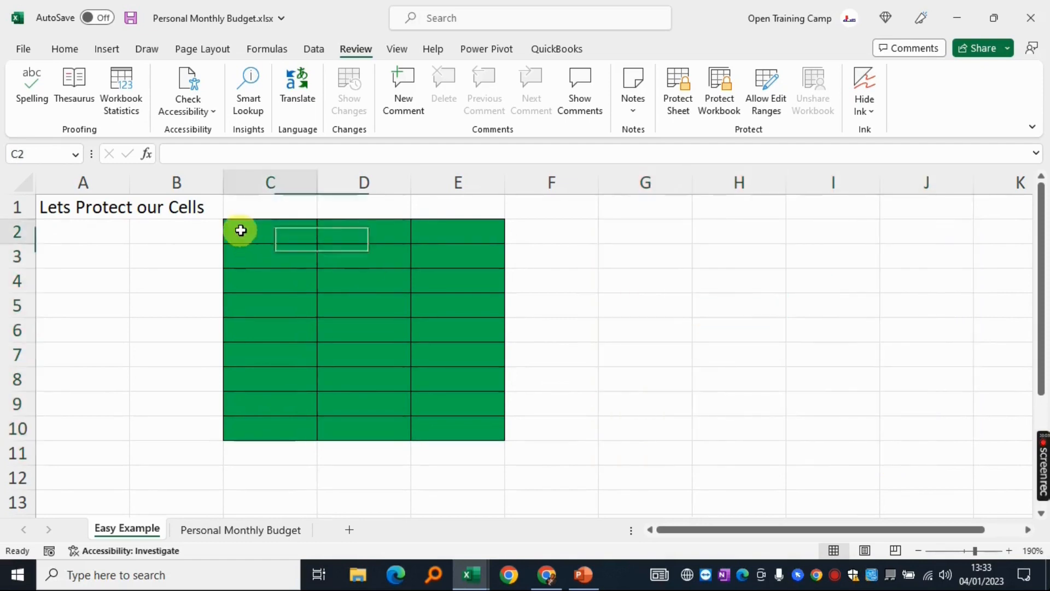
{"action": "left_click_drag", "start_coordinate": [241, 230], "coordinate": [460, 428]}
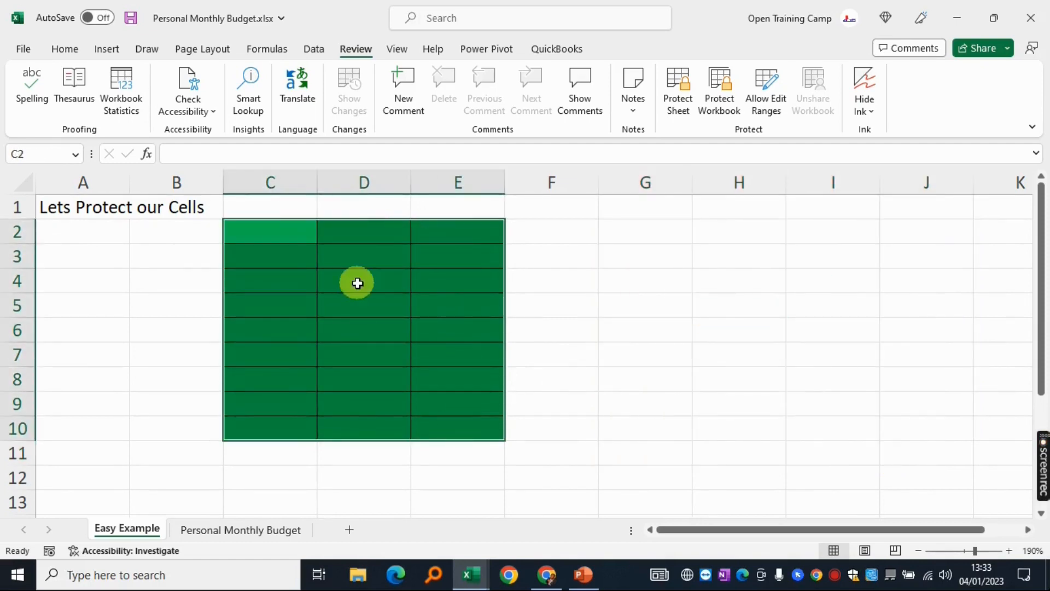
{"action": "right_click", "coordinate": [358, 283]}
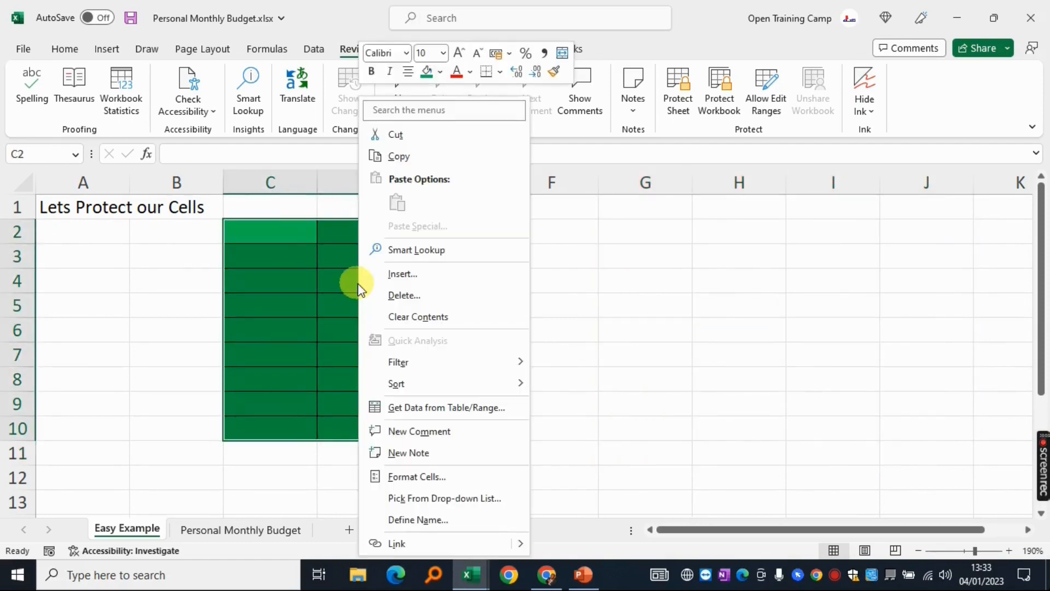
{"action": "left_click", "coordinate": [423, 474]}
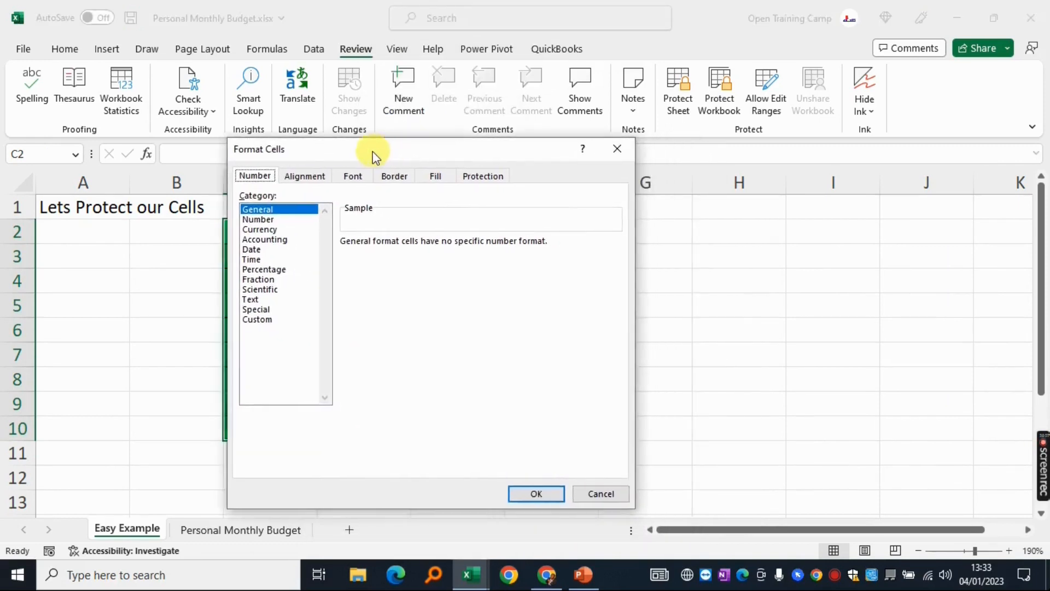
{"action": "left_click_drag", "start_coordinate": [373, 151], "coordinate": [367, 151]}
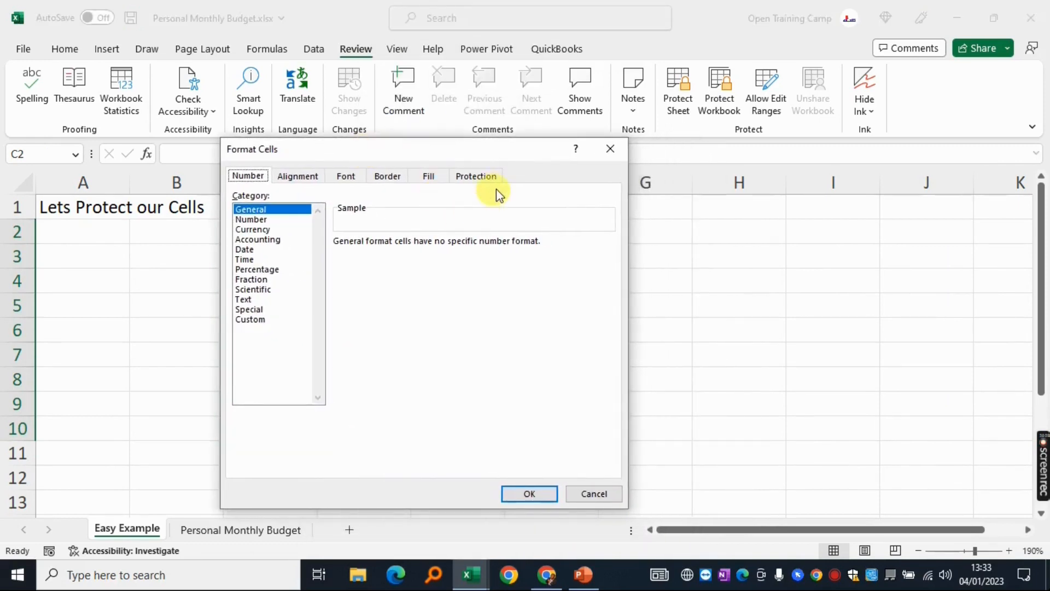
{"action": "left_click", "coordinate": [478, 177]}
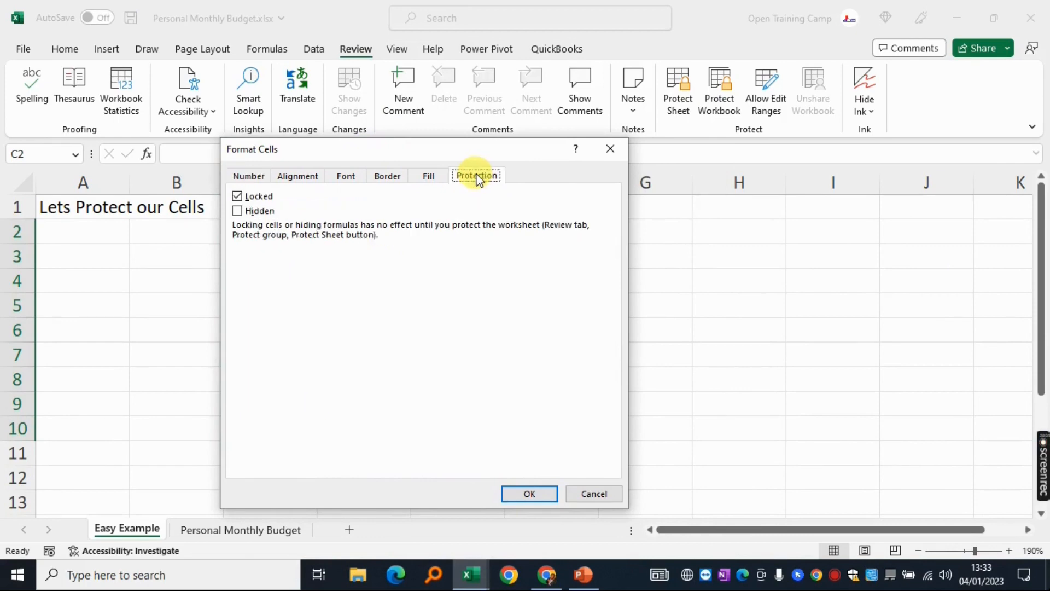
{"action": "left_click", "coordinate": [243, 196]}
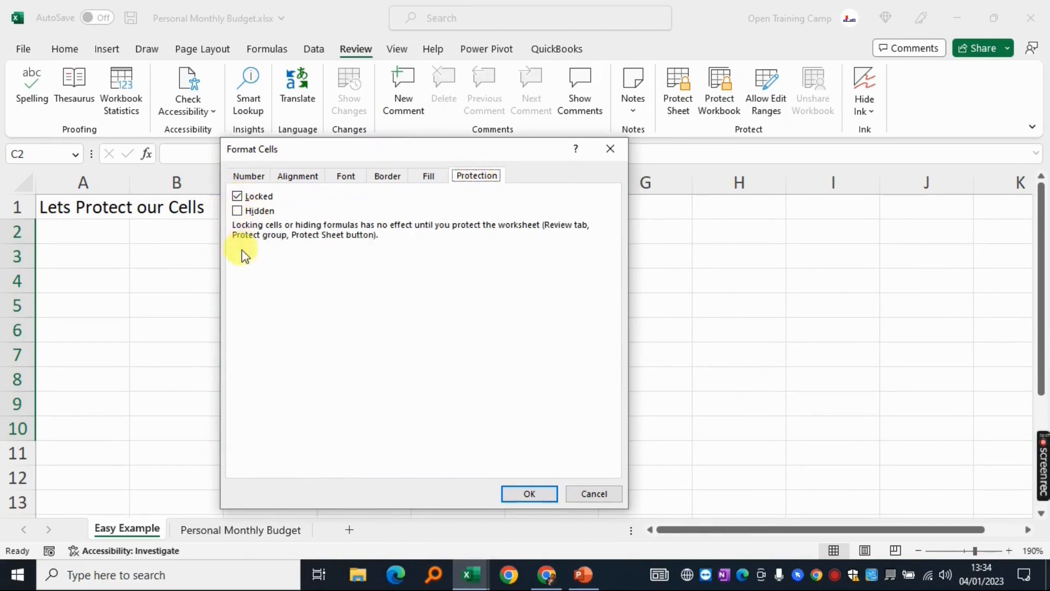
{"action": "left_click", "coordinate": [529, 494]}
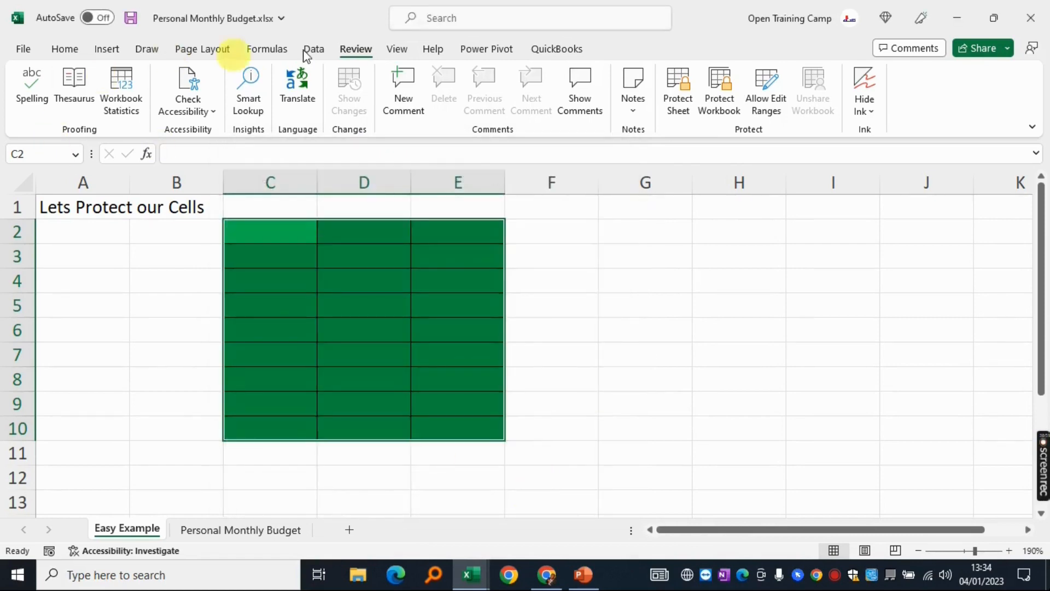
Protect the sheet with a password, entering it and confirming it
{"action": "left_click", "coordinate": [684, 87]}
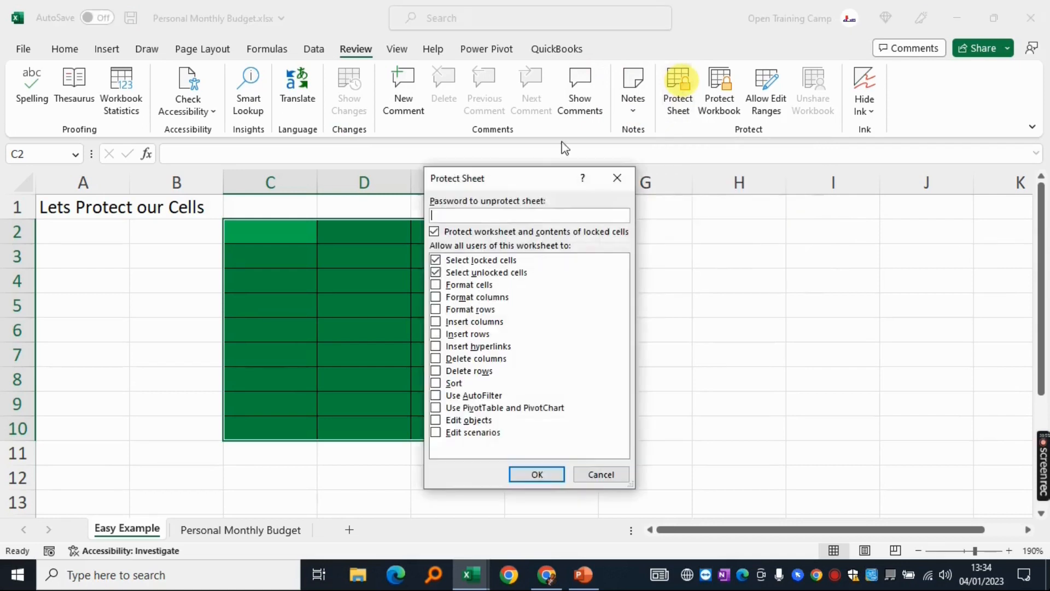
{"action": "type", "text": "1"}
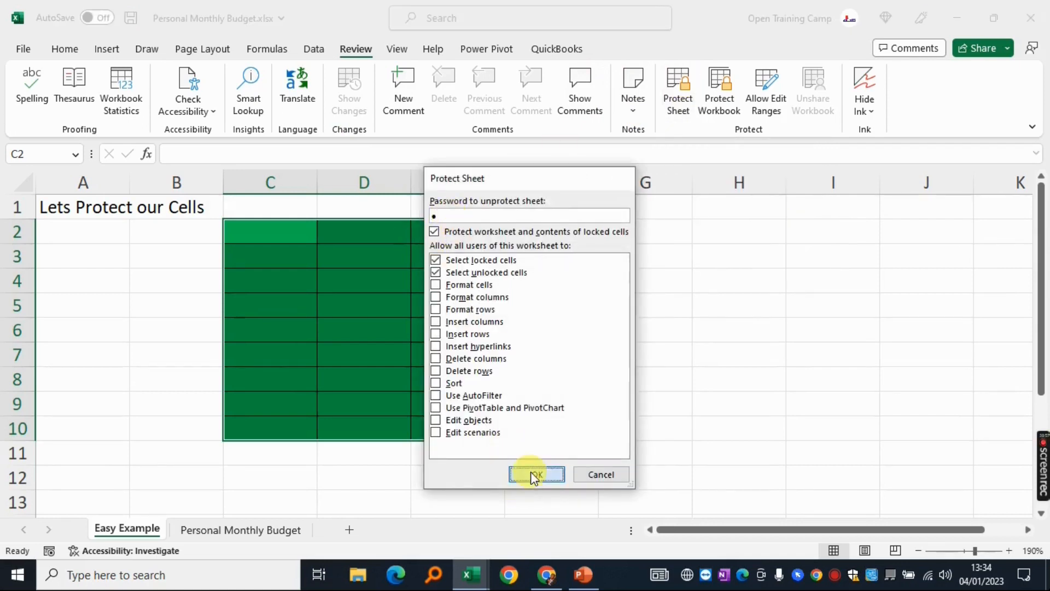
{"action": "left_click", "coordinate": [535, 474]}
{"action": "type", "text": "1"}
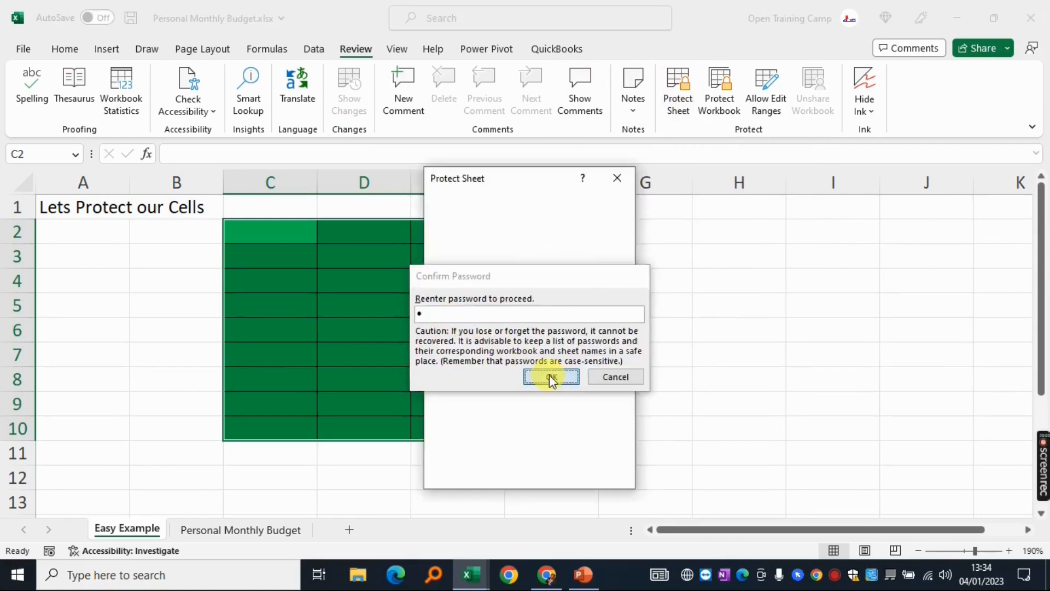
{"action": "left_click", "coordinate": [549, 375]}
Enter test values 1, 3, y, u, j into C2, C10, D4, E2, E10, then try typing in locked G3
{"action": "left_click", "coordinate": [602, 261]}
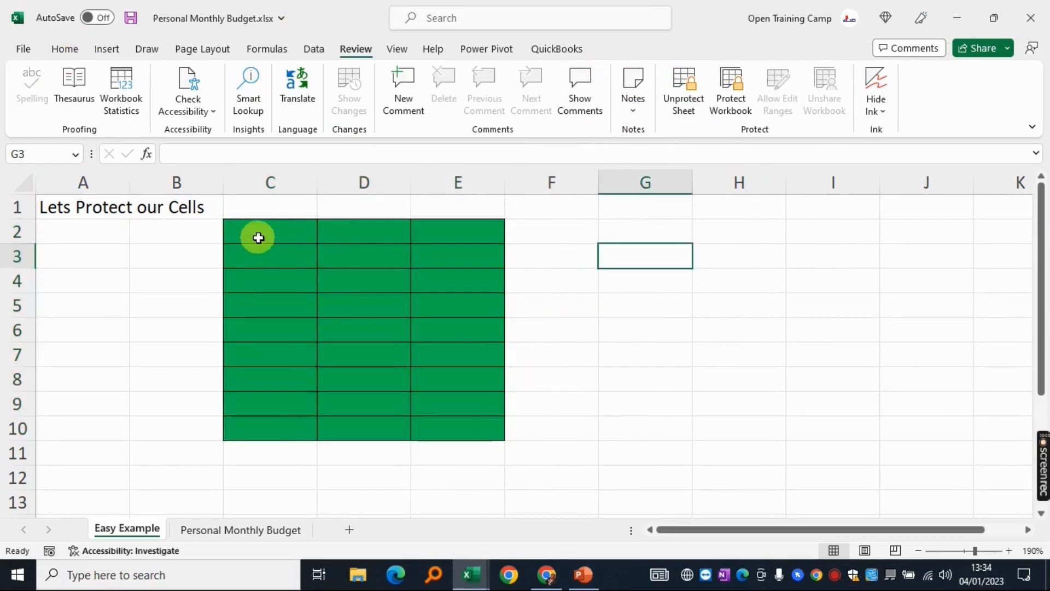
{"action": "left_click", "coordinate": [259, 237]}
{"action": "type", "text": "1"}
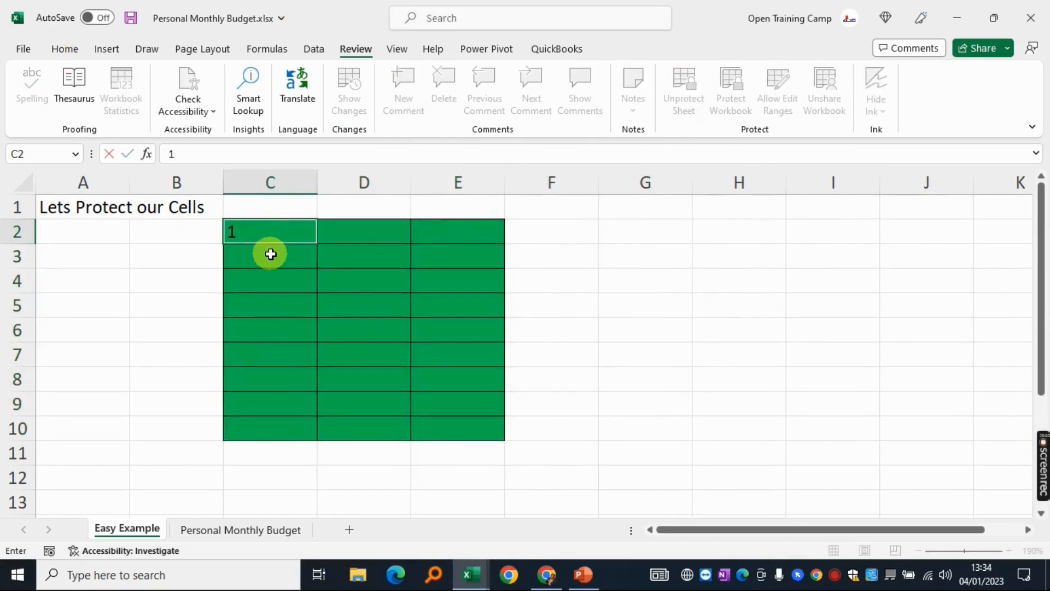
{"action": "left_click", "coordinate": [266, 428]}
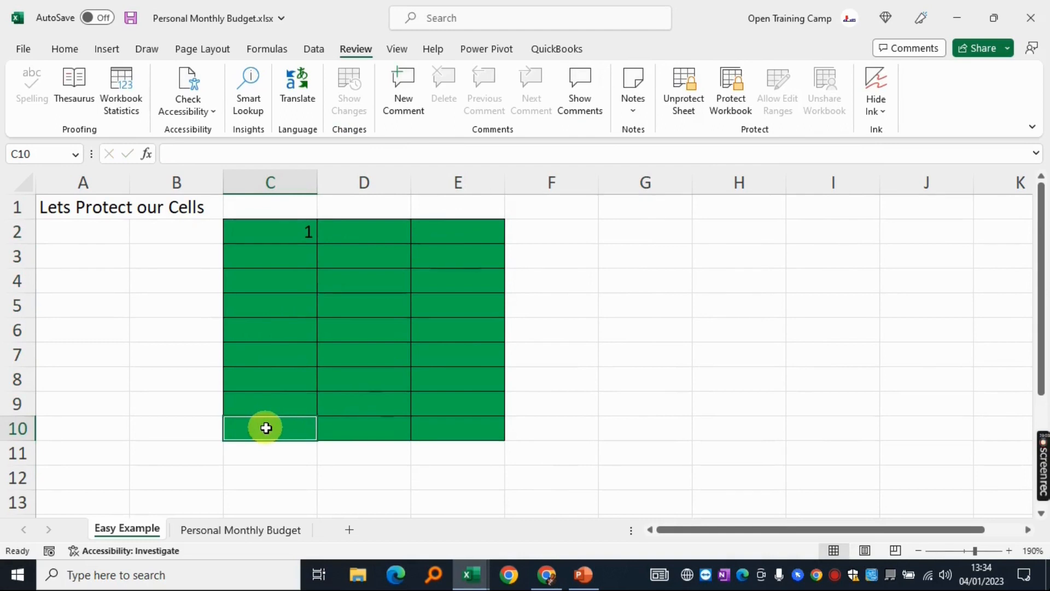
{"action": "type", "text": "3"}
{"action": "left_click", "coordinate": [363, 278]}
{"action": "type", "text": "y"}
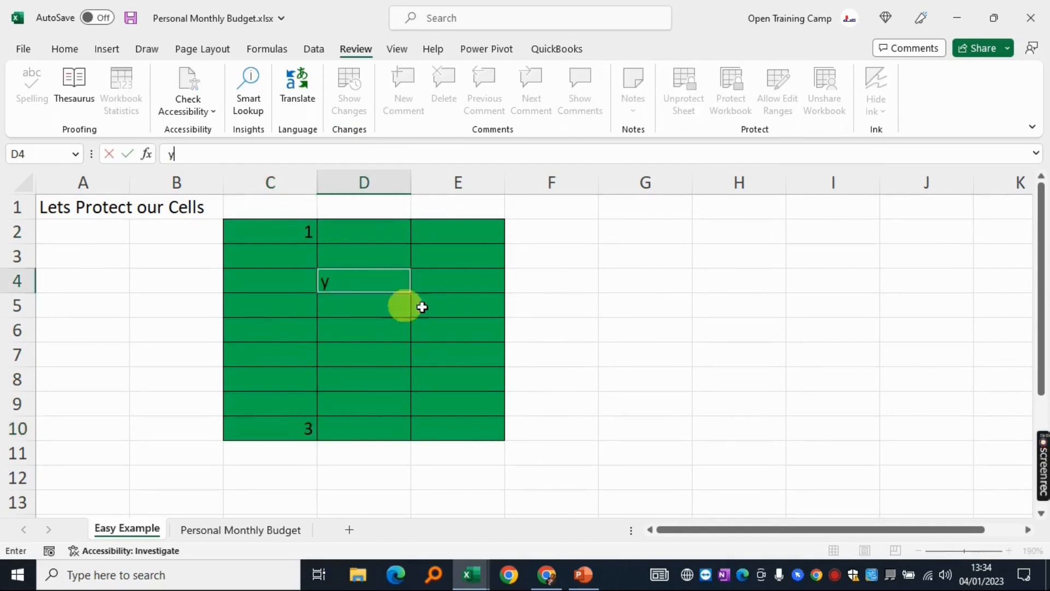
{"action": "left_click", "coordinate": [457, 235]}
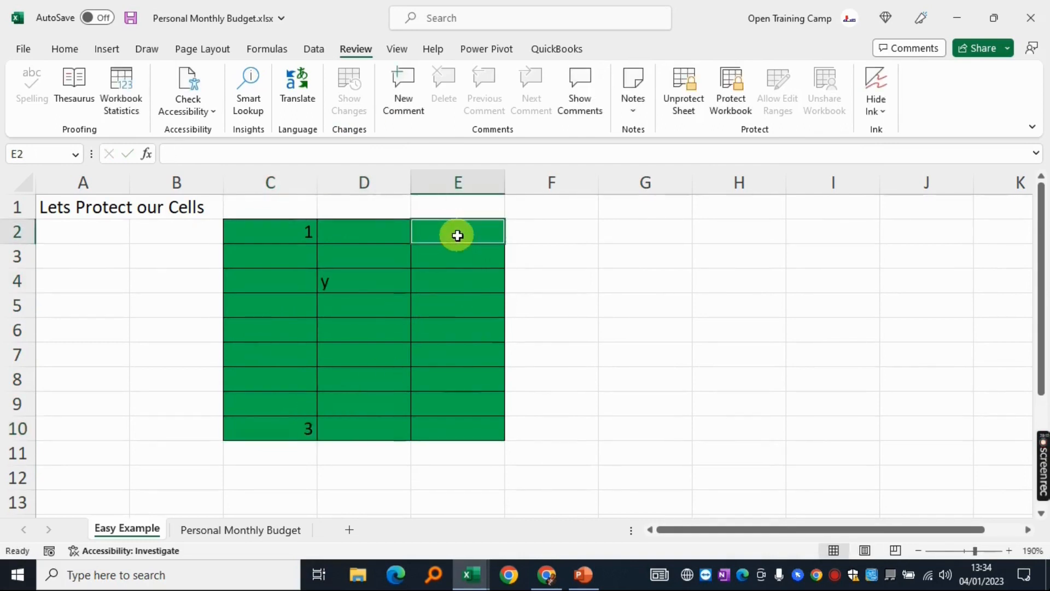
{"action": "type", "text": "u"}
{"action": "left_click", "coordinate": [464, 433]}
{"action": "type", "text": "j"}
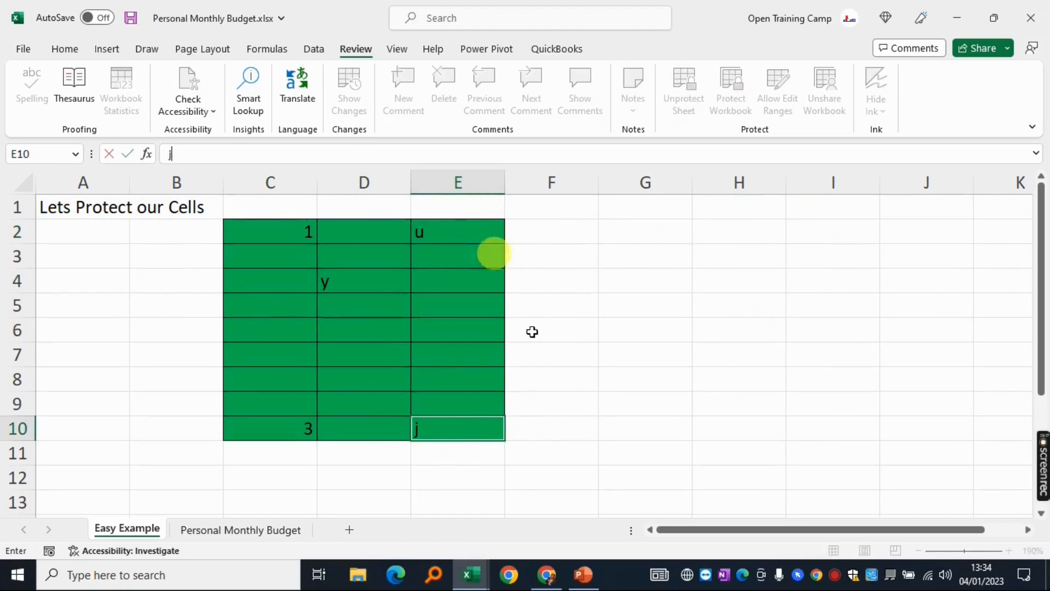
{"action": "left_click", "coordinate": [664, 253]}
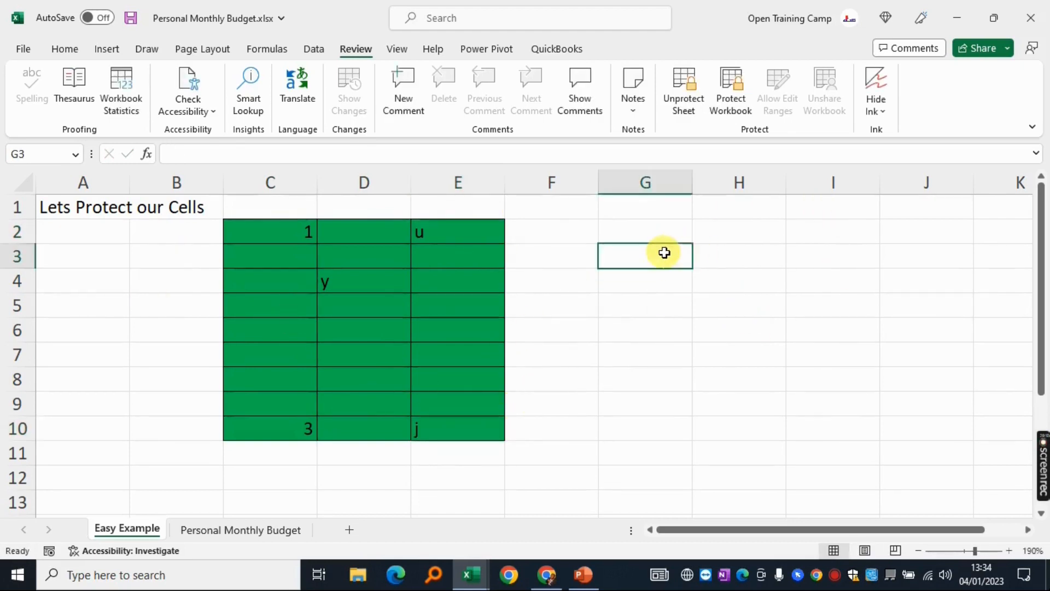
{"action": "key", "text": "j"}
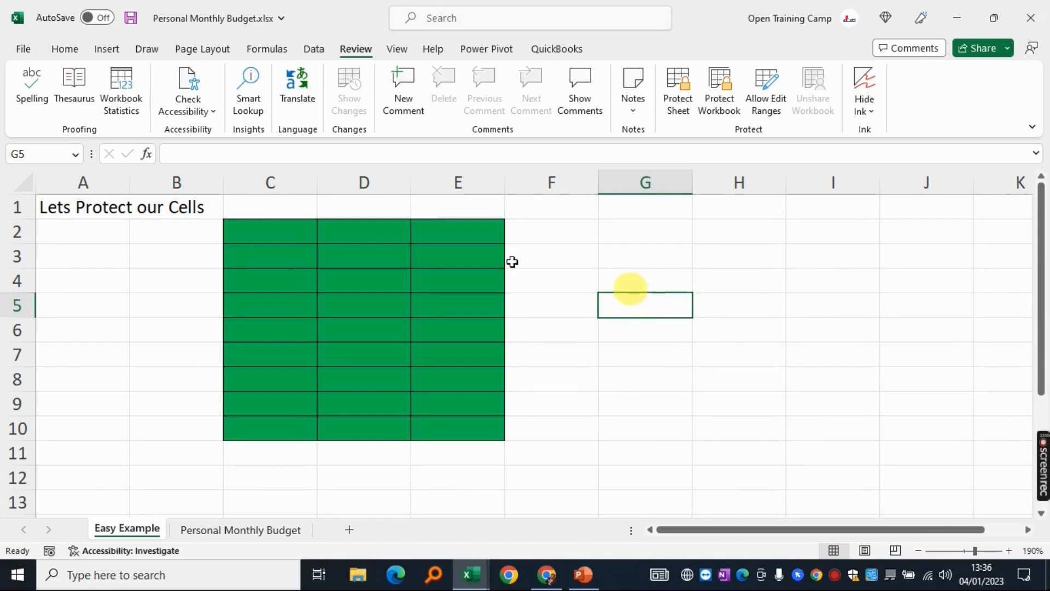
Select the whole sheet and untick Locked for every cell in Format Cells
{"action": "left_click_drag", "start_coordinate": [232, 227], "coordinate": [478, 426]}
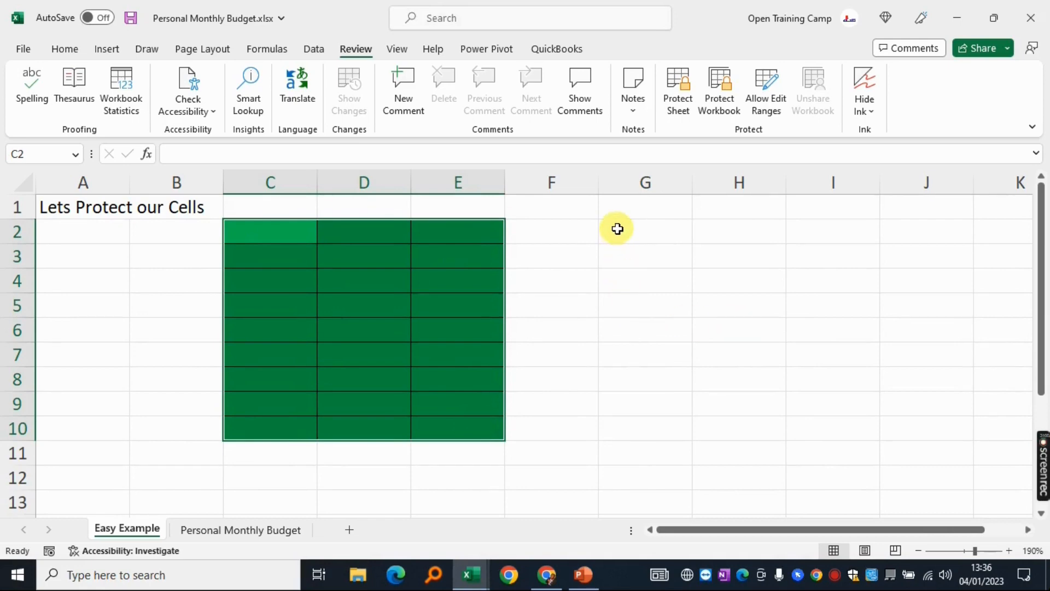
{"action": "left_click_drag", "start_coordinate": [617, 228], "coordinate": [846, 444]}
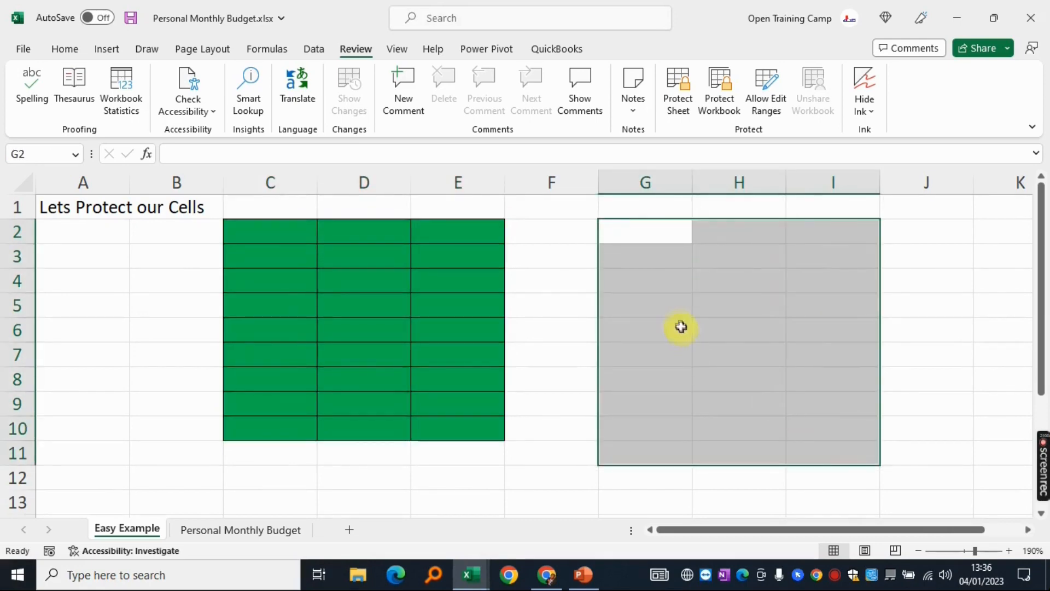
{"action": "left_click", "coordinate": [681, 327]}
{"action": "left_click", "coordinate": [25, 186]}
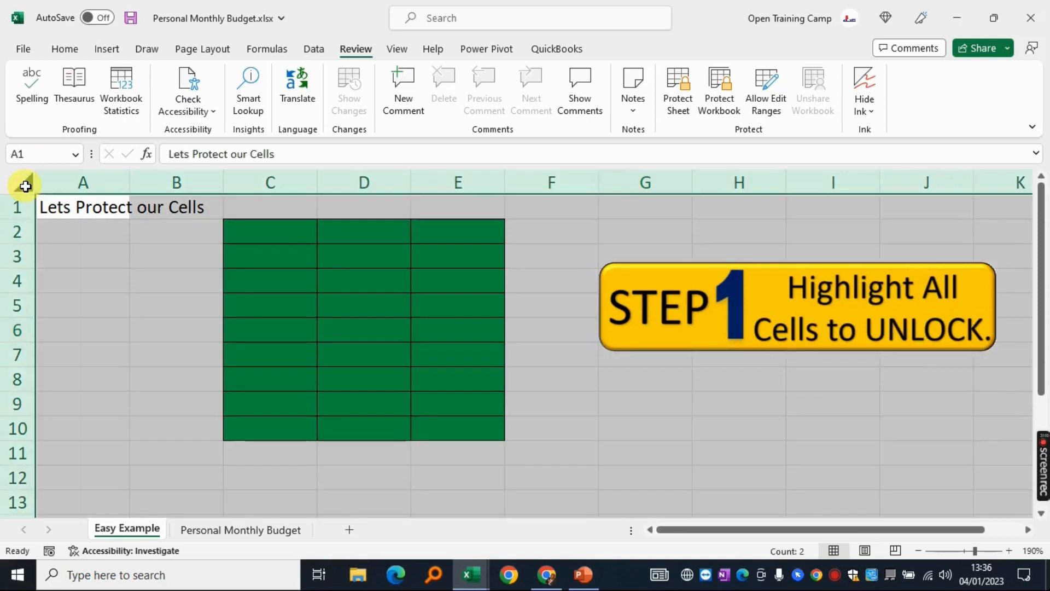
{"action": "right_click", "coordinate": [93, 254]}
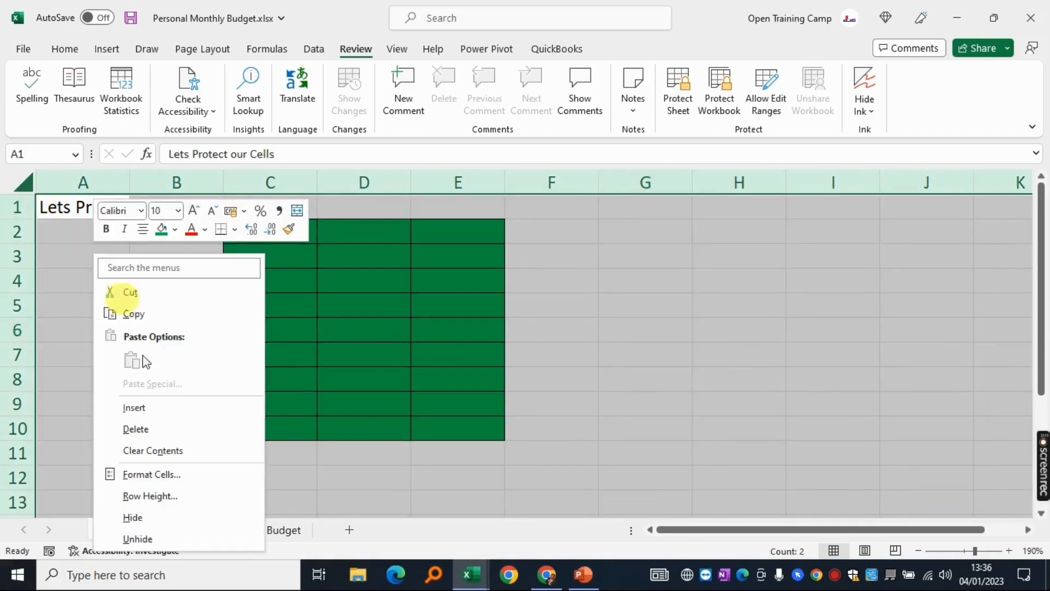
{"action": "left_click", "coordinate": [147, 477]}
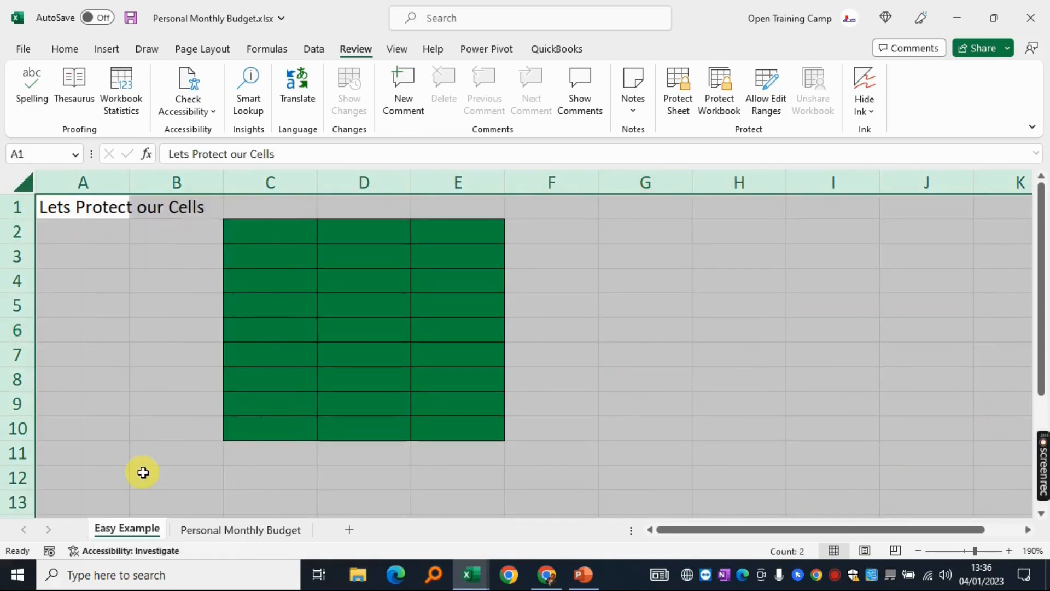
{"action": "left_click_drag", "start_coordinate": [172, 182], "coordinate": [368, 114]}
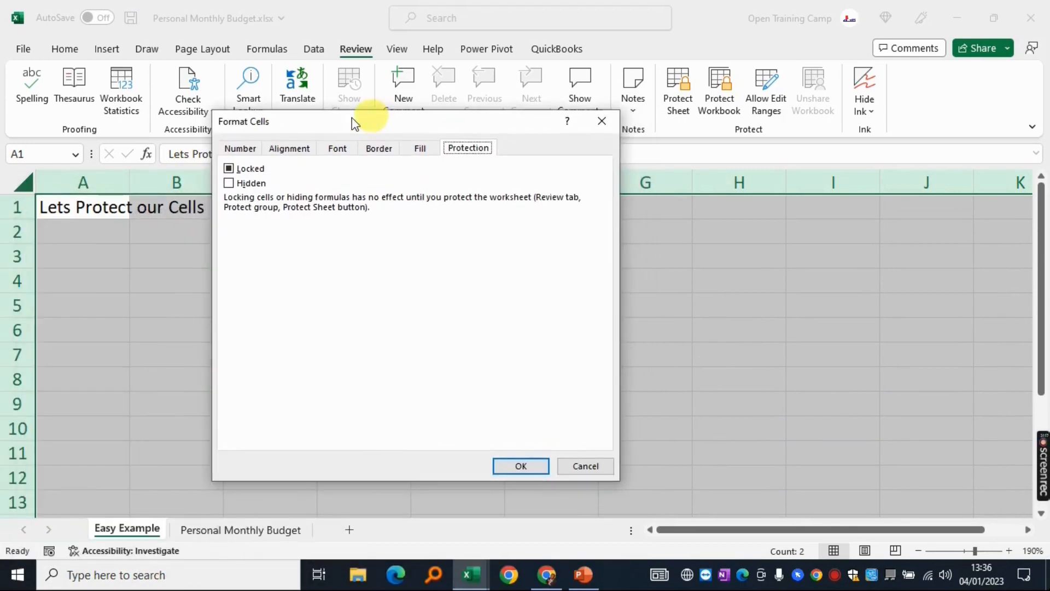
{"action": "left_click", "coordinate": [229, 168]}
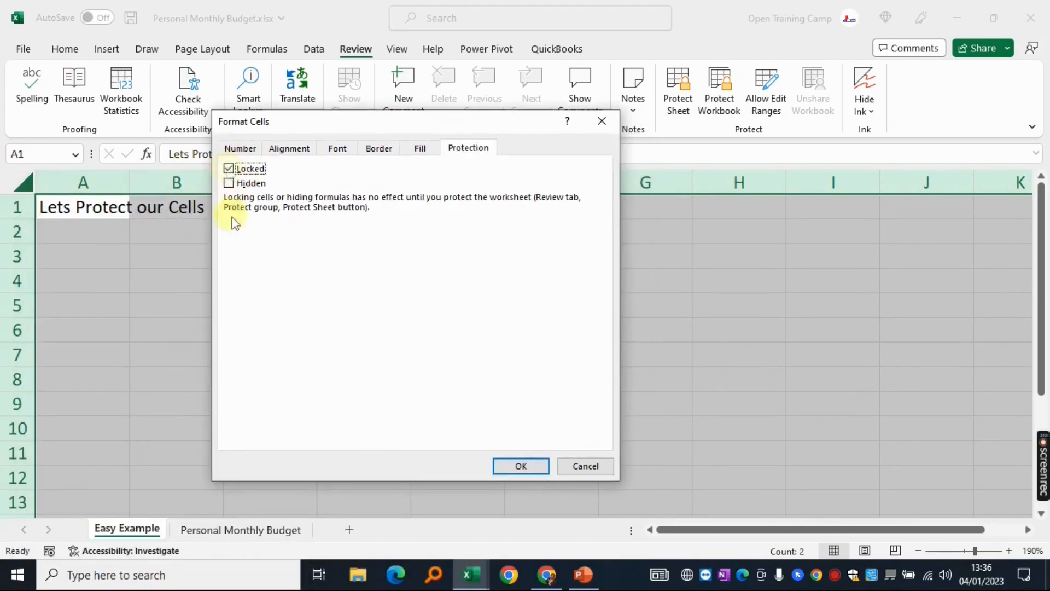
{"action": "left_click", "coordinate": [228, 168]}
{"action": "left_click", "coordinate": [528, 466]}
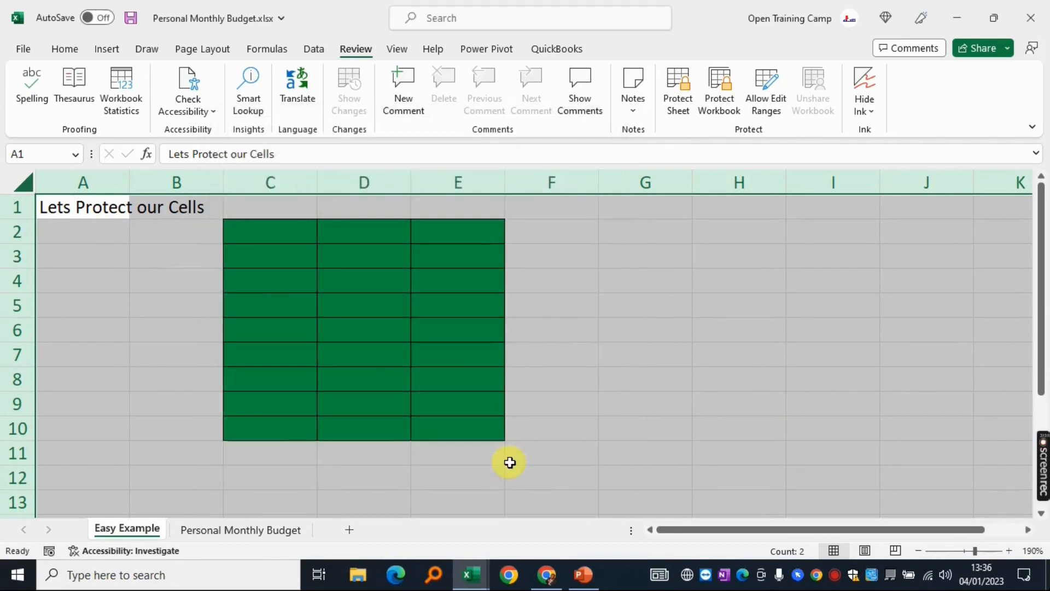
{"action": "left_click", "coordinate": [640, 281]}
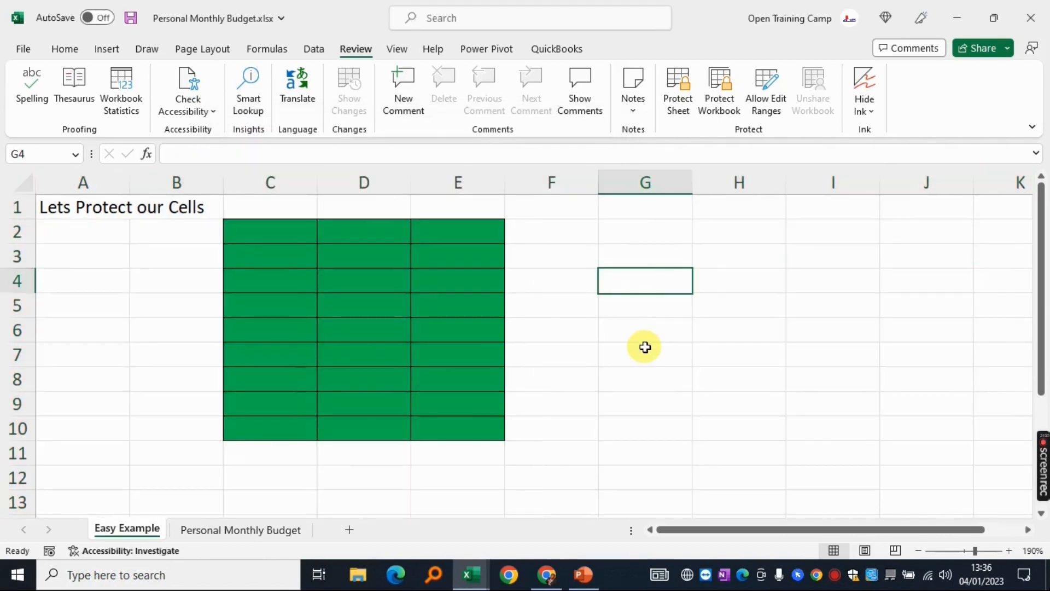
Select C2:E10 and tick Locked in Format Cells for just that block
{"action": "left_click_drag", "start_coordinate": [248, 230], "coordinate": [482, 426]}
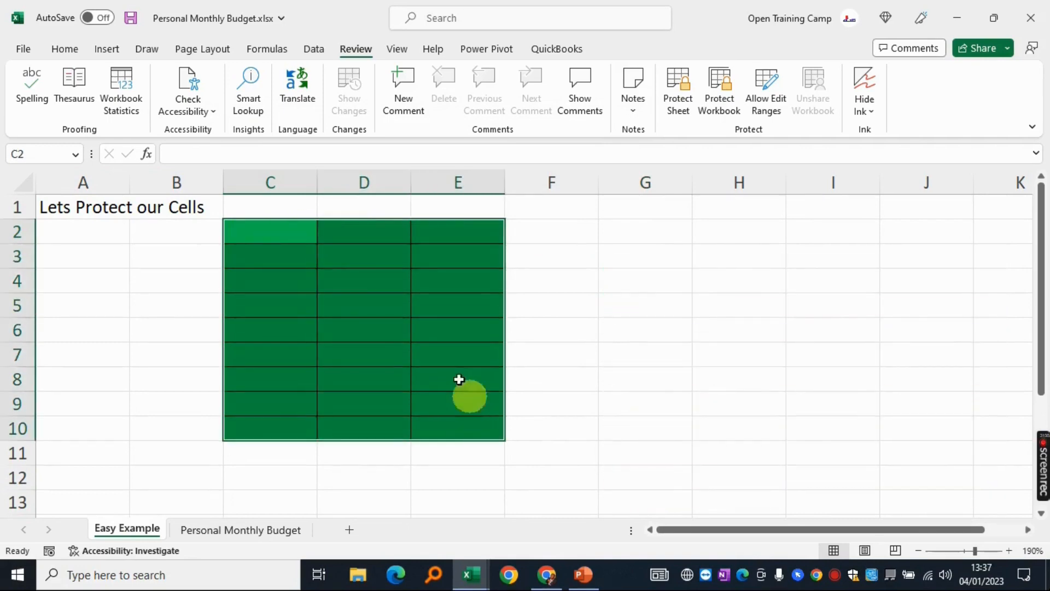
{"action": "right_click", "coordinate": [347, 258]}
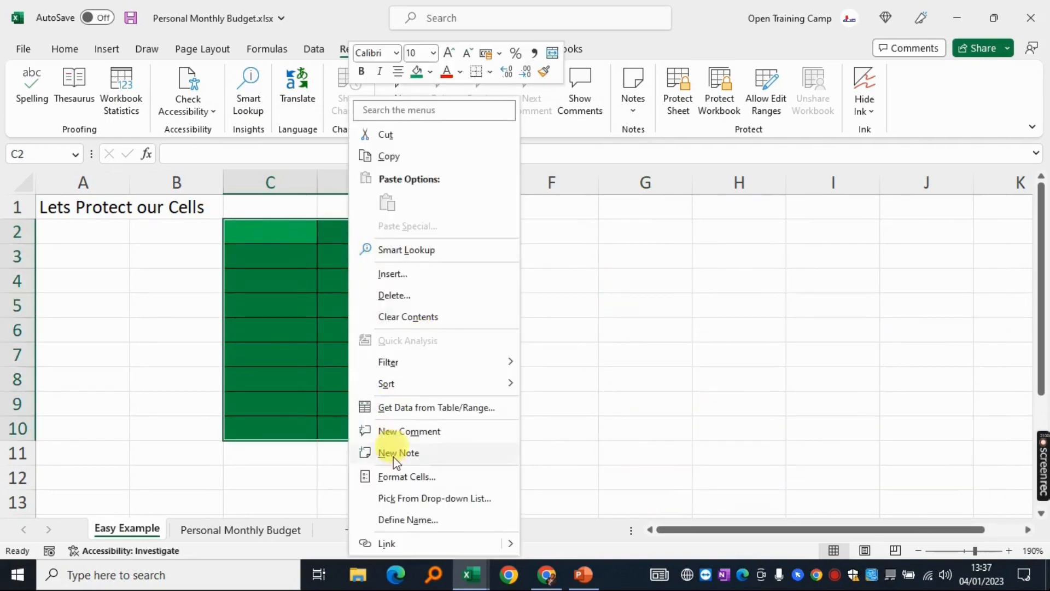
{"action": "left_click", "coordinate": [394, 476]}
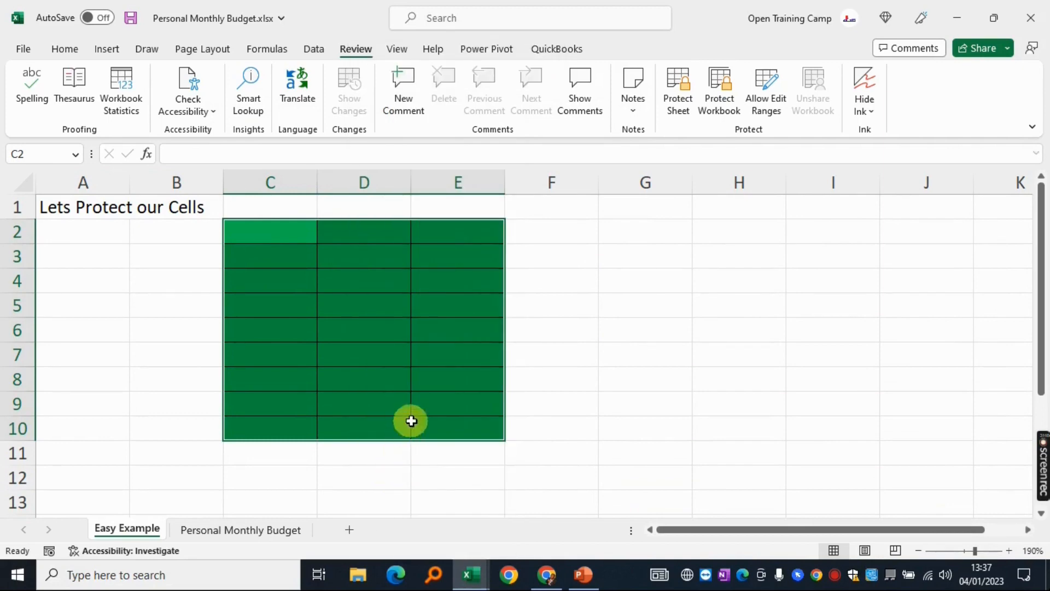
{"action": "left_click", "coordinate": [241, 210]}
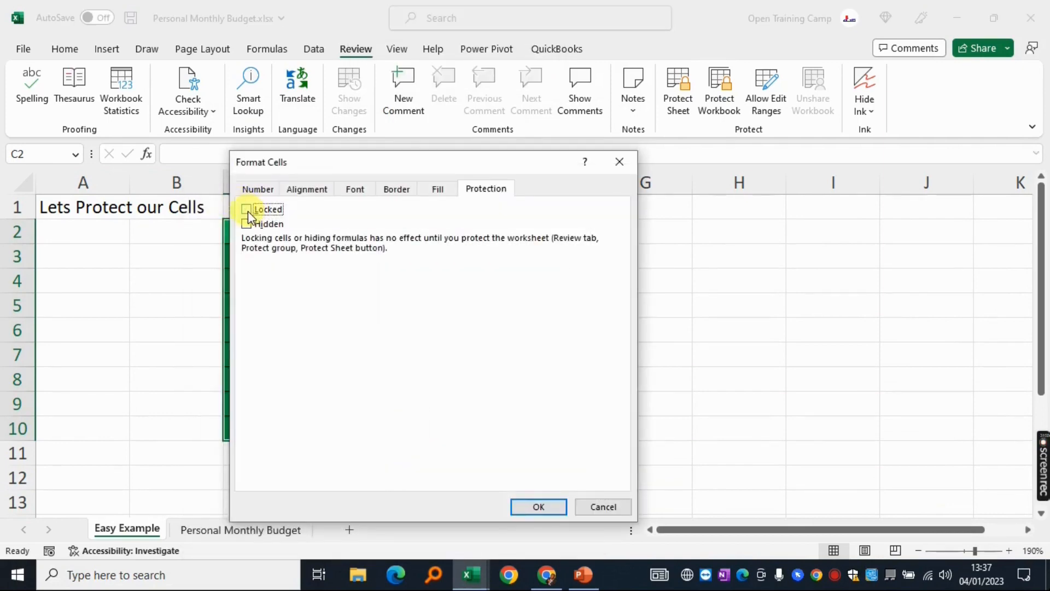
{"action": "key", "text": "Return"}
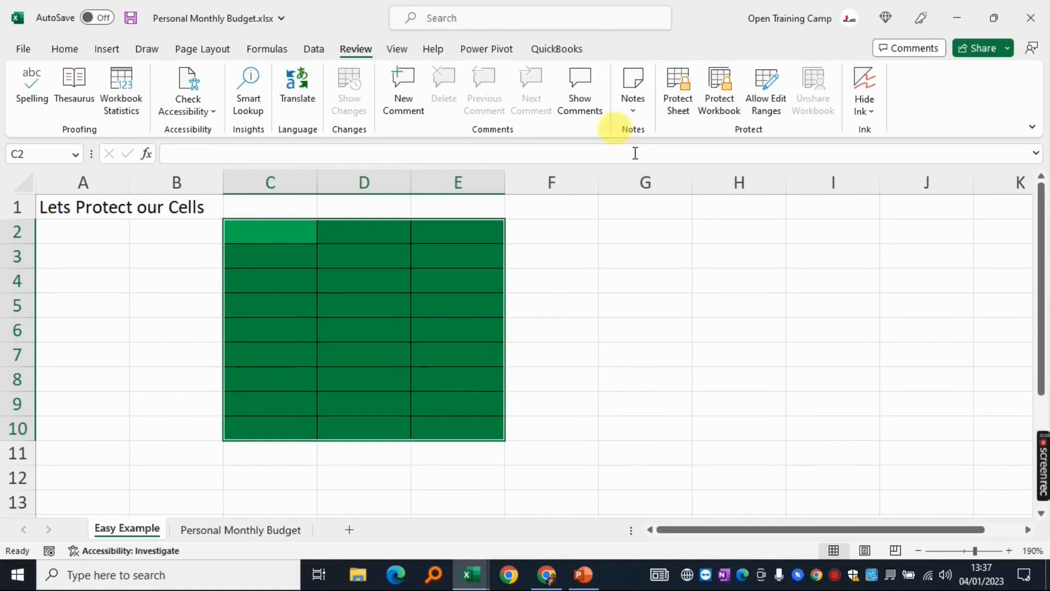
{"action": "left_click", "coordinate": [690, 85]}
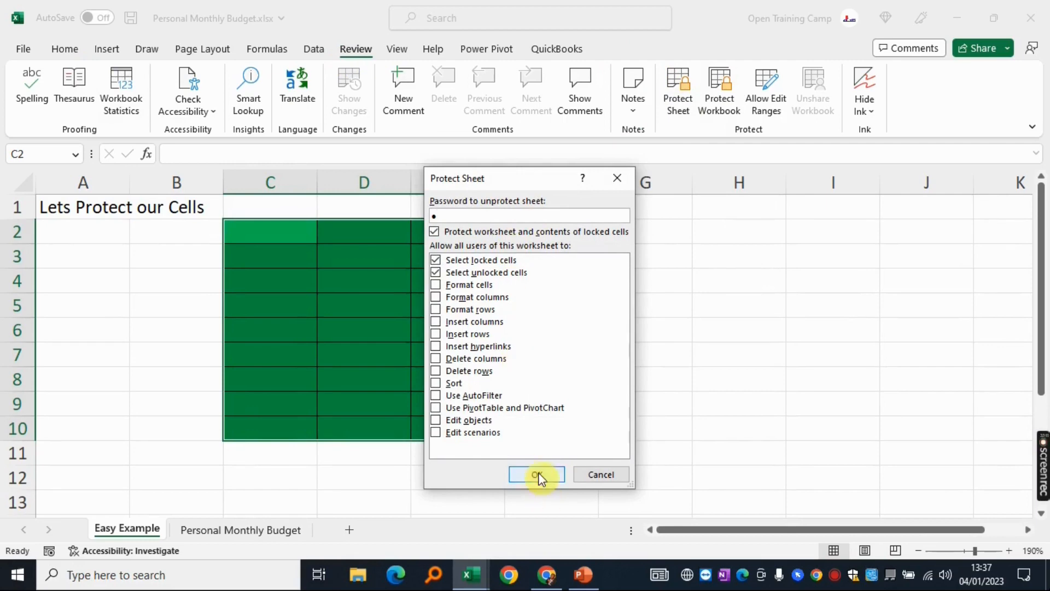
Finish password-protecting the sheet, then enter test values rrrrrr, 1 and 567 in G3, G5, G7
{"action": "left_click", "coordinate": [537, 474]}
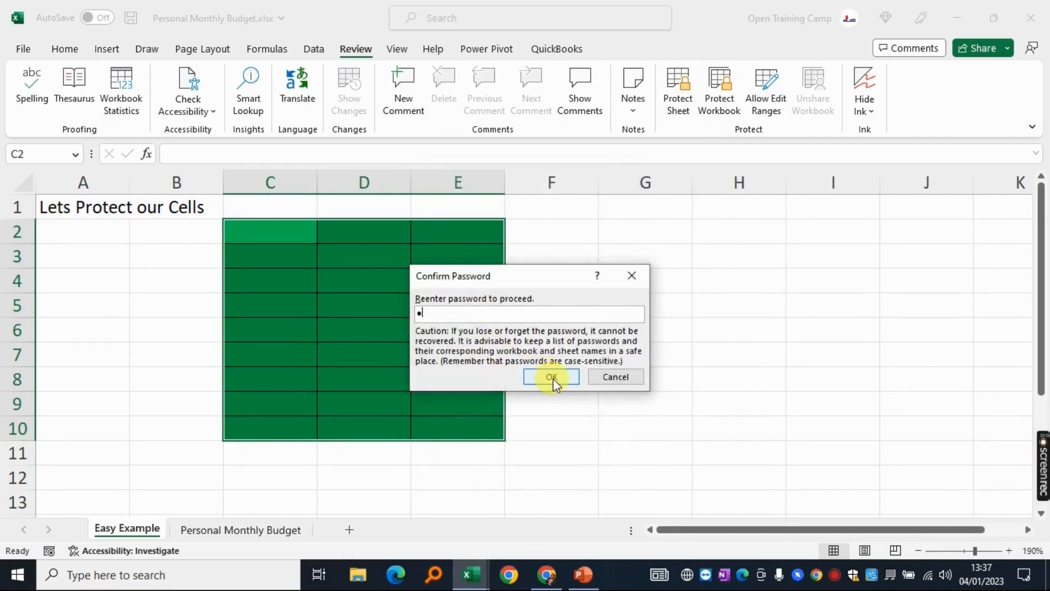
{"action": "left_click", "coordinate": [552, 378]}
{"action": "left_click", "coordinate": [663, 257]}
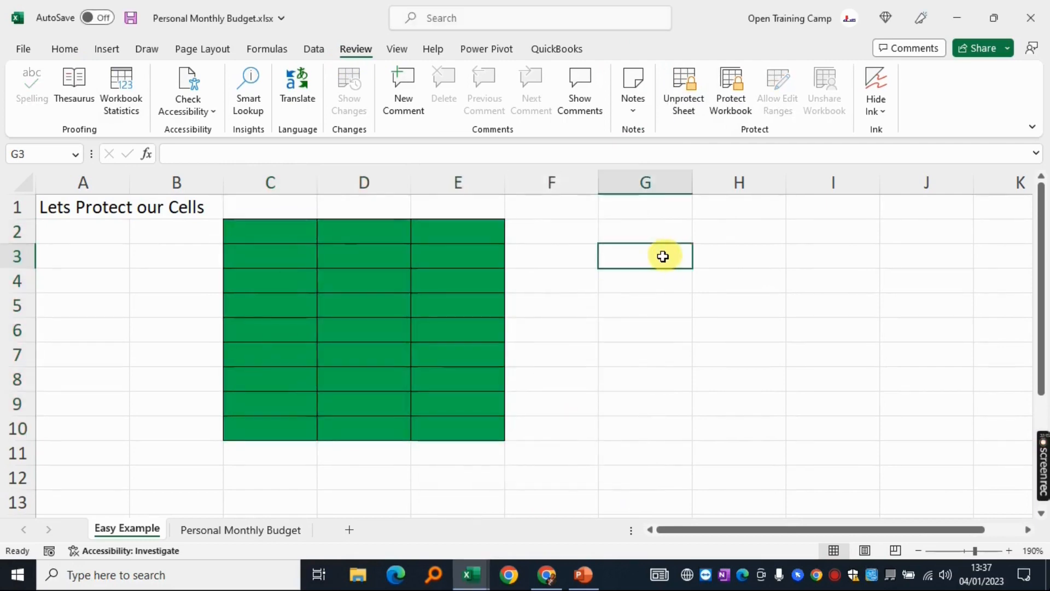
{"action": "type", "text": "rrrrr"}
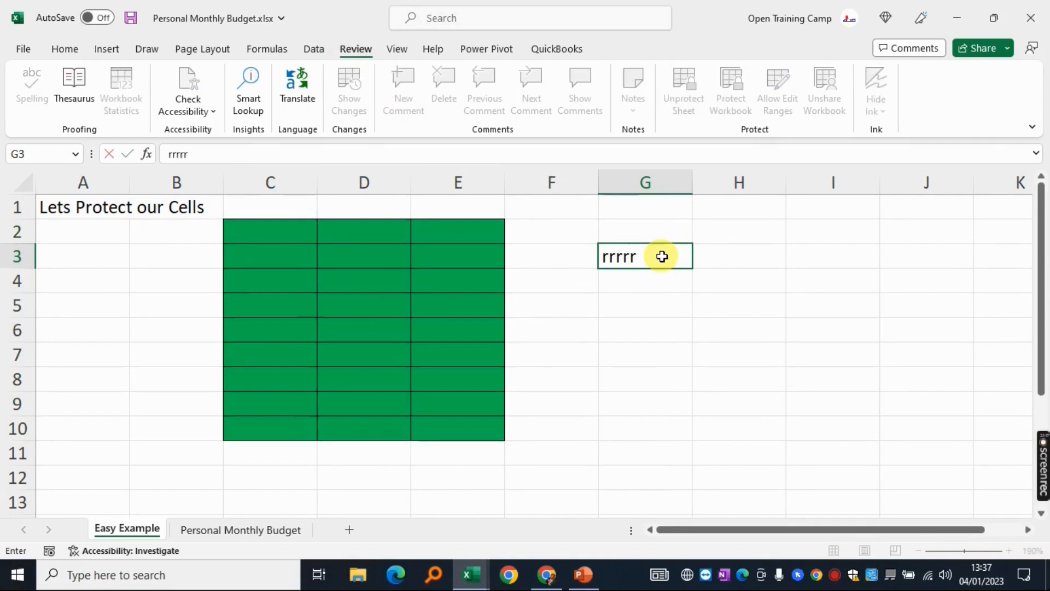
{"action": "type", "text": "r"}
{"action": "left_click", "coordinate": [633, 309]}
{"action": "type", "text": "1"}
{"action": "left_click", "coordinate": [634, 356]}
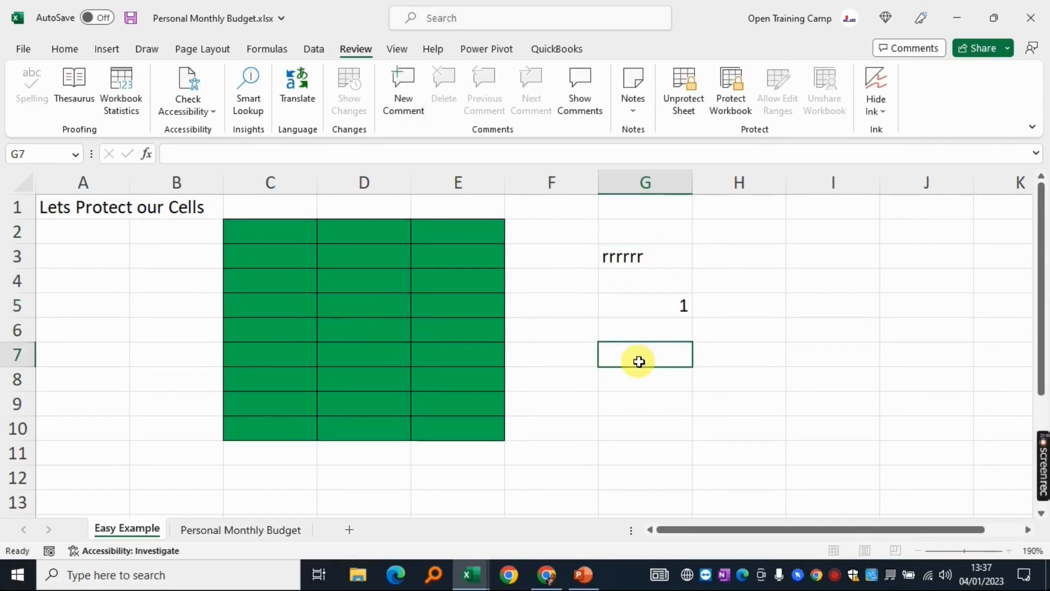
{"action": "type", "text": "567"}
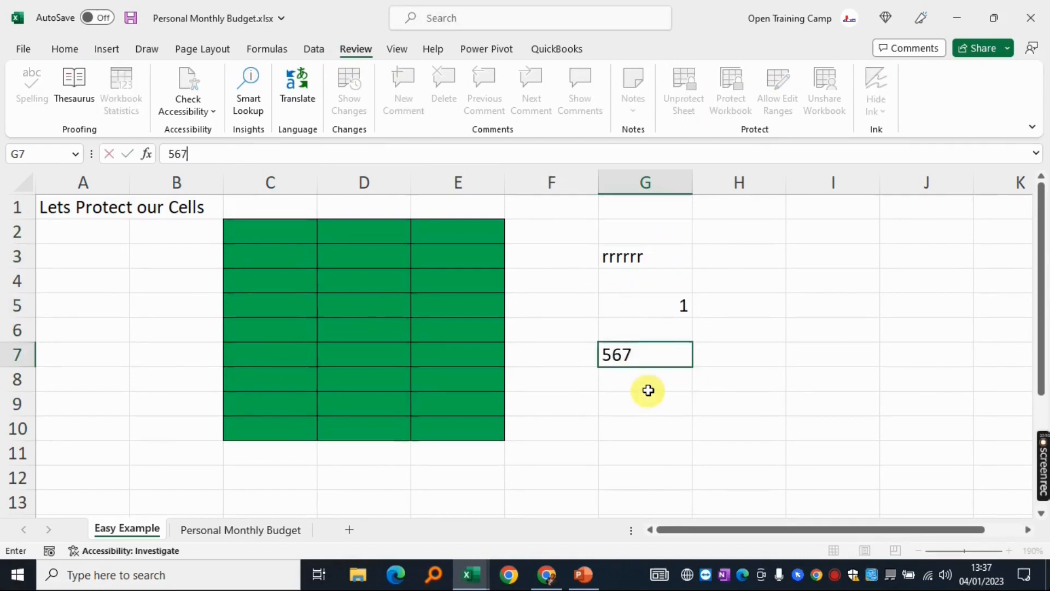
{"action": "left_click", "coordinate": [647, 392]}
Clear the G3:G7 test entries and try typing into the locked green cells C2 and E10
{"action": "left_click_drag", "start_coordinate": [638, 263], "coordinate": [666, 368]}
{"action": "key", "text": "Delete"}
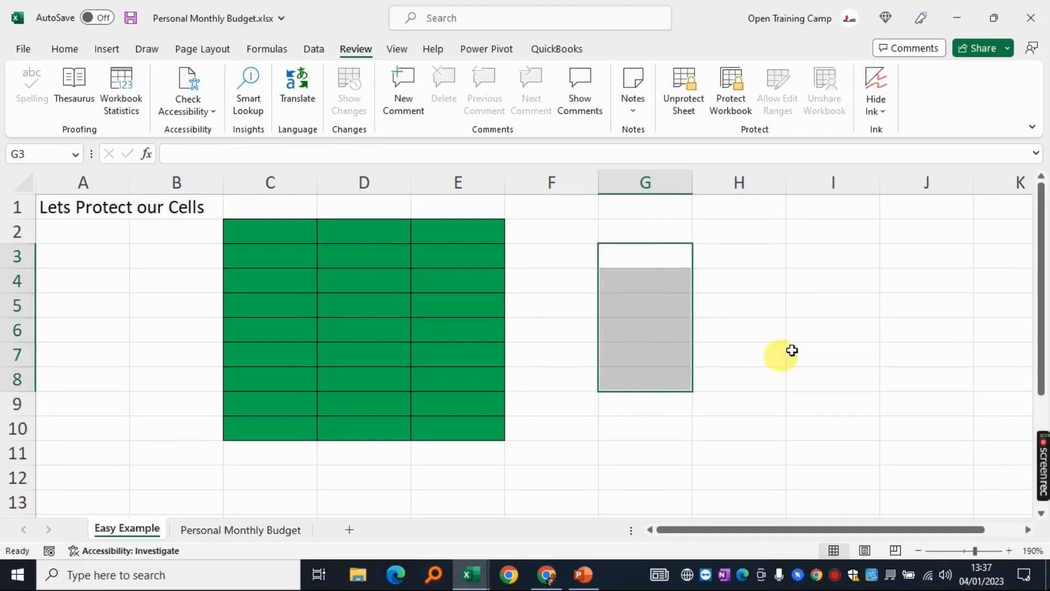
{"action": "left_click", "coordinate": [793, 353]}
{"action": "left_click_drag", "start_coordinate": [251, 225], "coordinate": [484, 433]}
{"action": "left_click", "coordinate": [283, 234]}
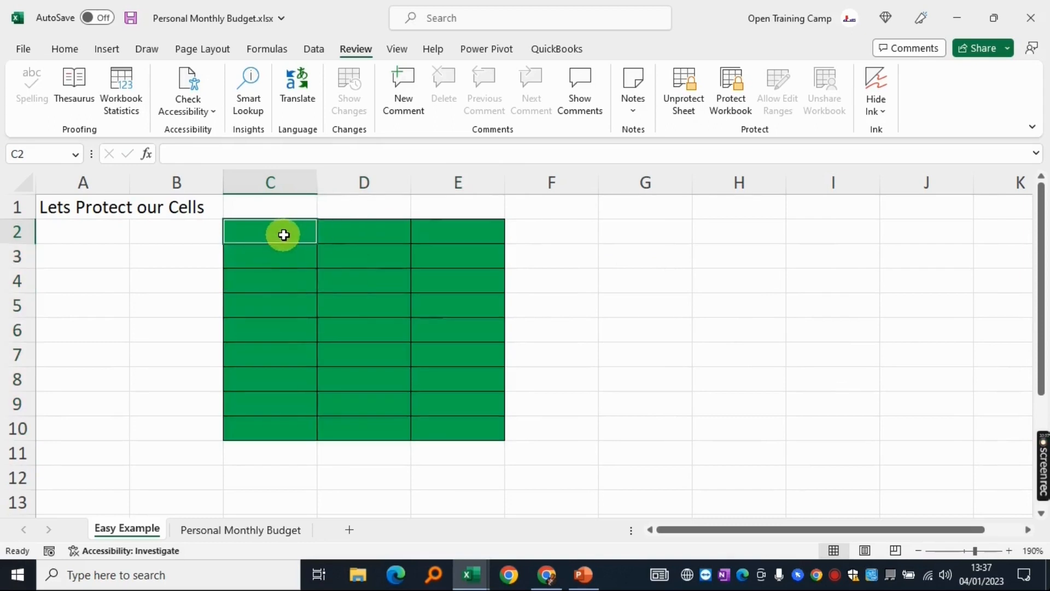
{"action": "key", "text": "r"}
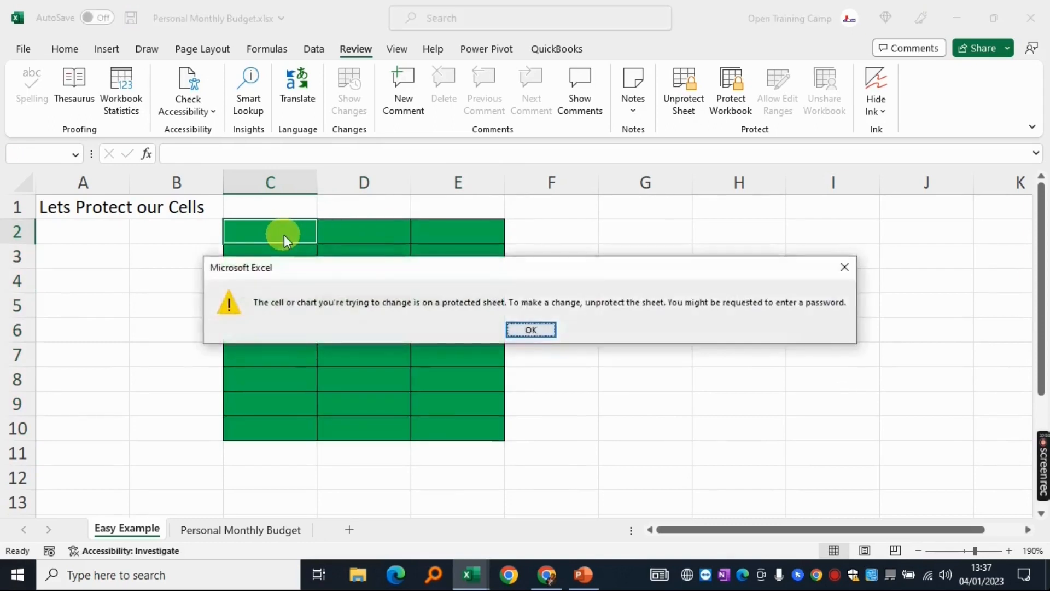
{"action": "key", "text": "r"}
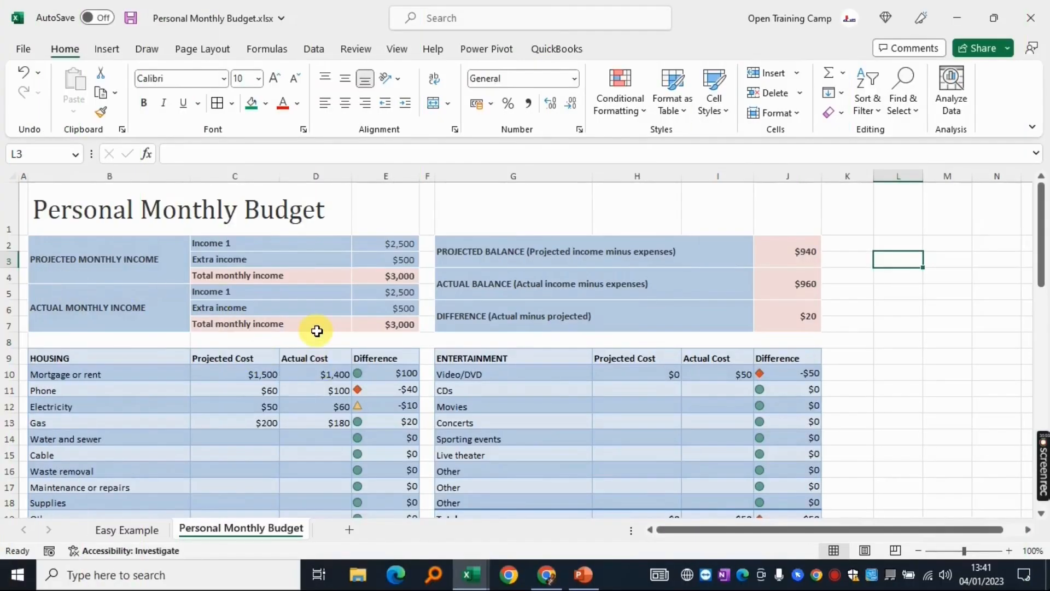
Scroll down and back up through the Personal Monthly Budget sheet's income and expense sections
{"action": "scroll", "coordinate": [318, 334], "scroll_direction": "down", "scroll_amount": 11}
{"action": "scroll", "coordinate": [317, 331], "scroll_direction": "down", "scroll_amount": 4}
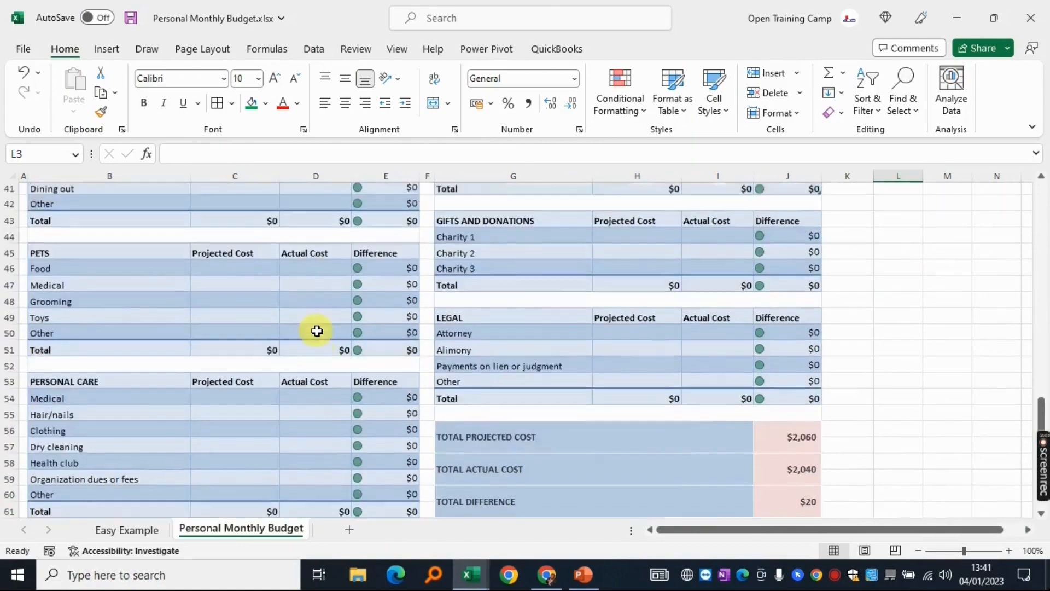
{"action": "scroll", "coordinate": [317, 331], "scroll_direction": "up", "scroll_amount": 13}
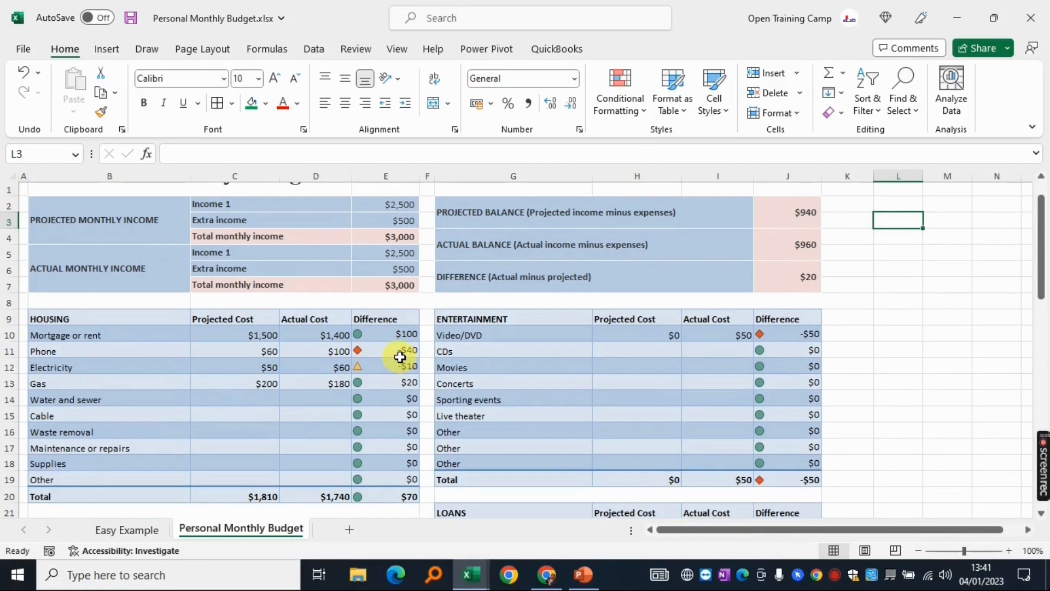
{"action": "scroll", "coordinate": [711, 317], "scroll_direction": "up", "scroll_amount": 1}
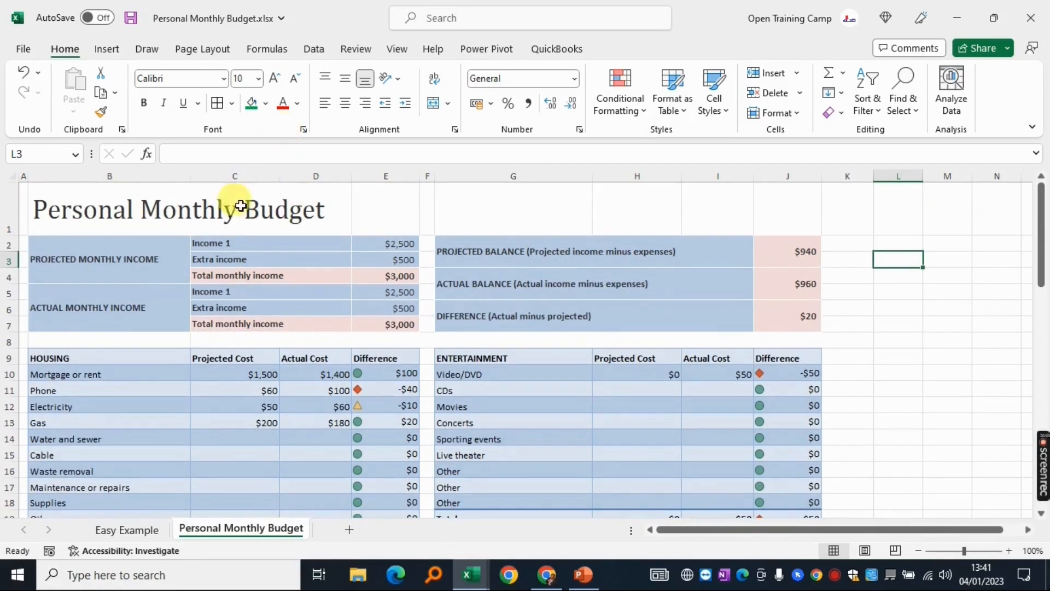
Select all cells on the budget sheet and switch off Locked in Format Cells
{"action": "left_click", "coordinate": [11, 175]}
{"action": "right_click", "coordinate": [121, 271]}
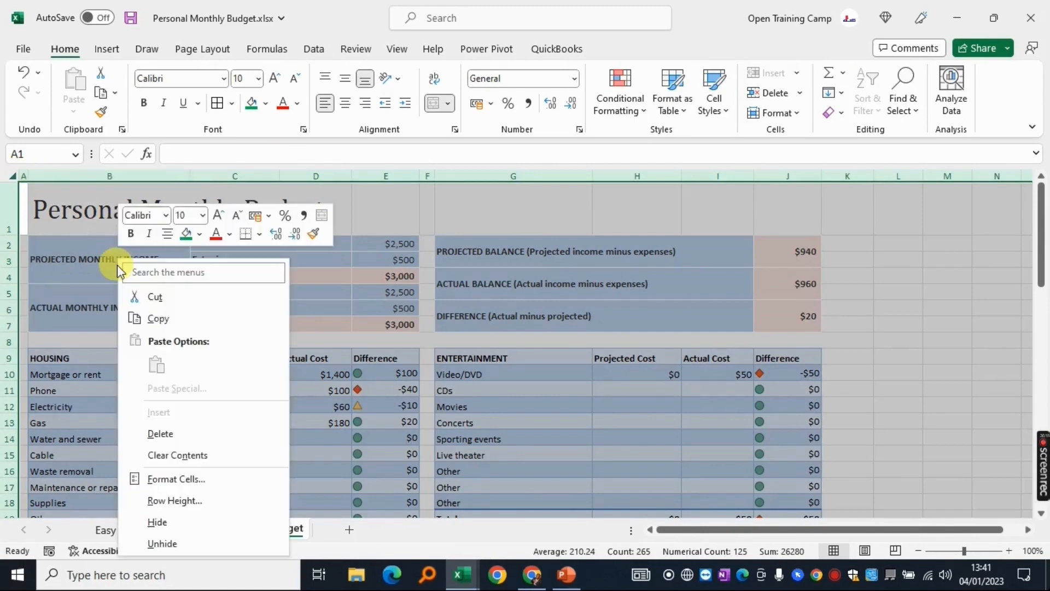
{"action": "left_click", "coordinate": [165, 481]}
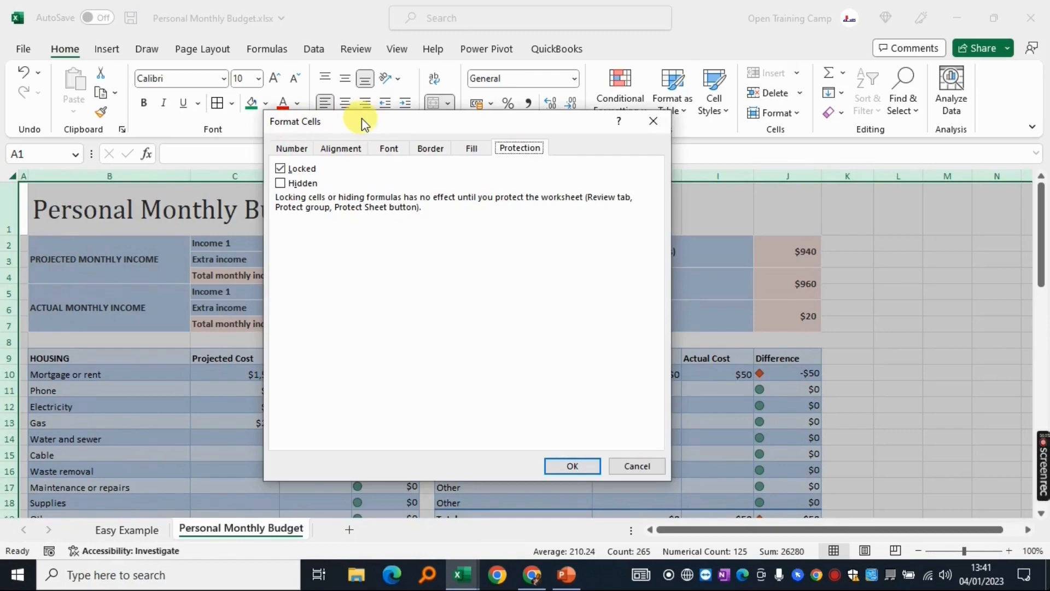
{"action": "left_click_drag", "start_coordinate": [362, 118], "coordinate": [358, 120]}
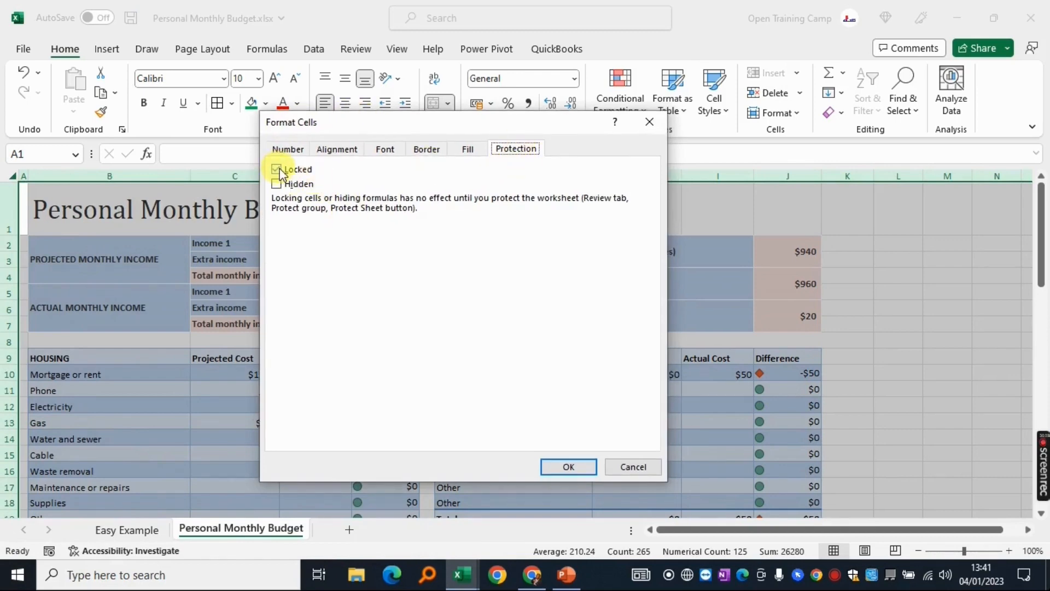
{"action": "left_click", "coordinate": [569, 466]}
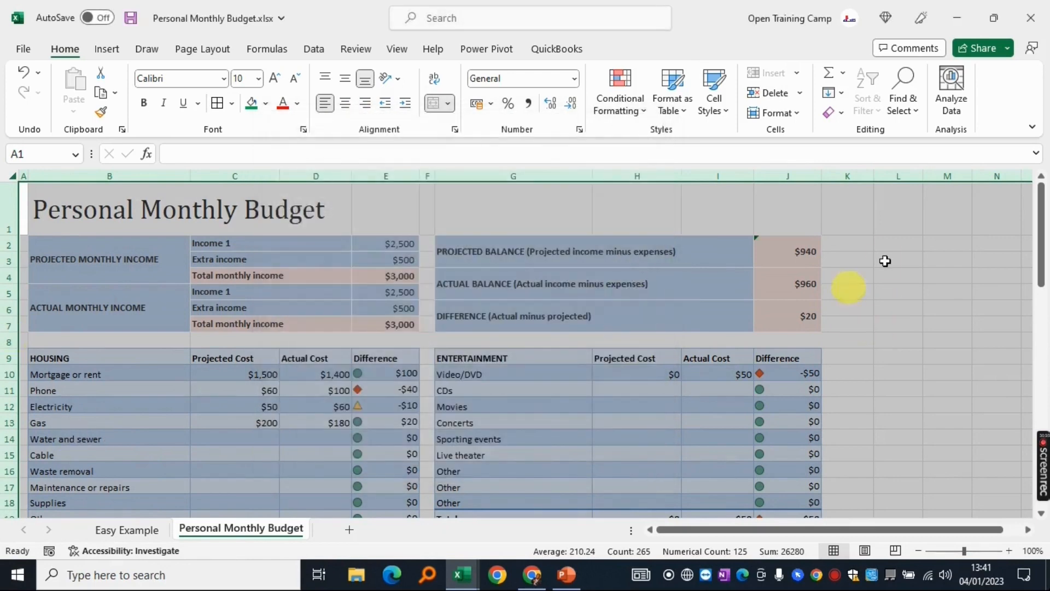
{"action": "left_click", "coordinate": [886, 260]}
{"action": "left_click", "coordinate": [888, 296]}
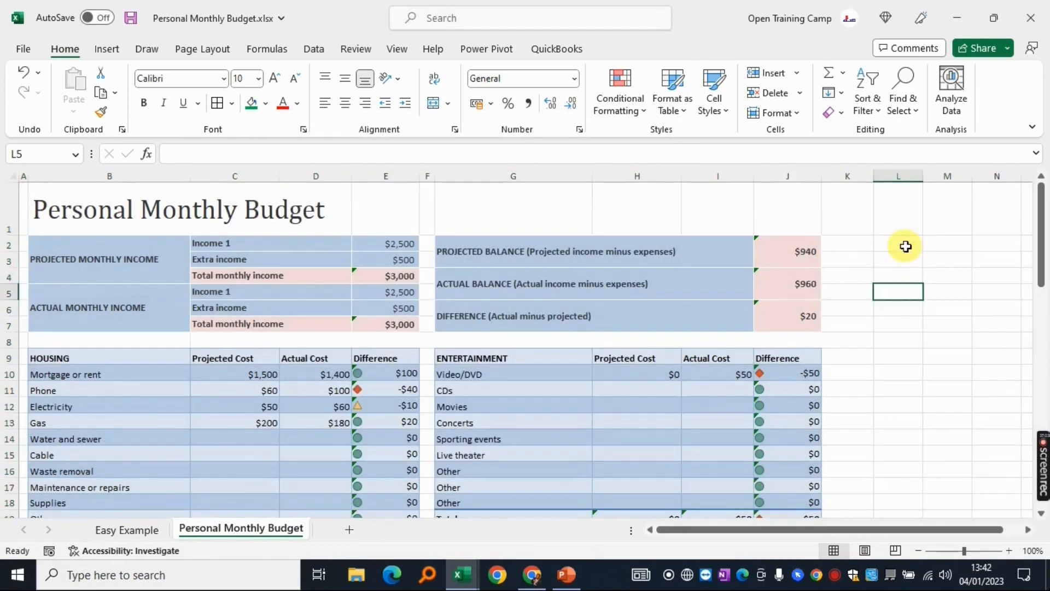
{"action": "scroll", "coordinate": [891, 254], "scroll_direction": "down", "scroll_amount": 4}
{"action": "scroll", "coordinate": [892, 255], "scroll_direction": "down", "scroll_amount": 5}
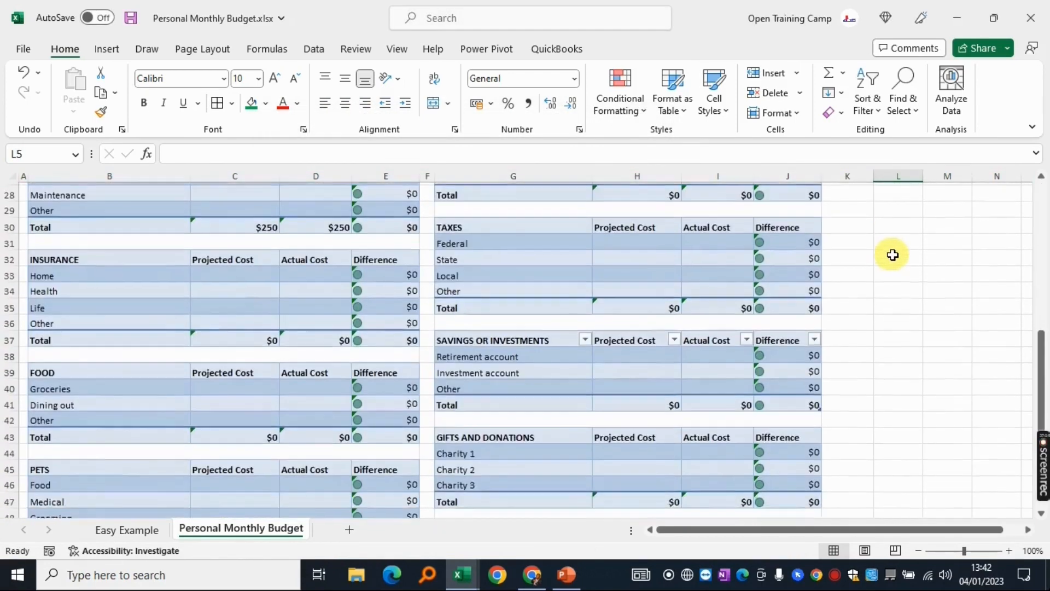
{"action": "scroll", "coordinate": [893, 255], "scroll_direction": "up", "scroll_amount": 9}
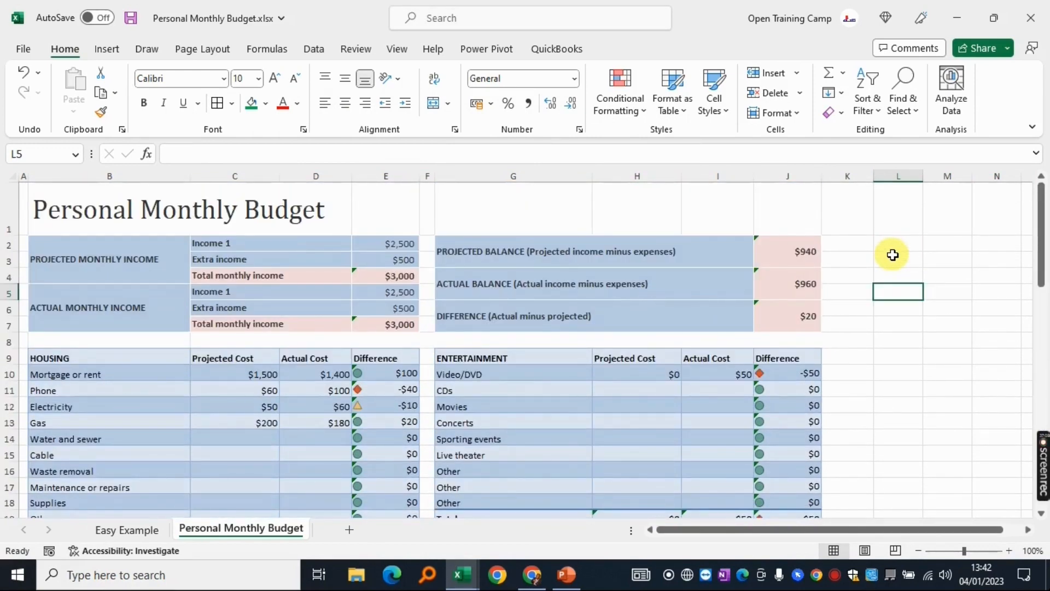
Select every formula cell on the budget sheet with Go To Special > Formulas
{"action": "key", "text": "F5"}
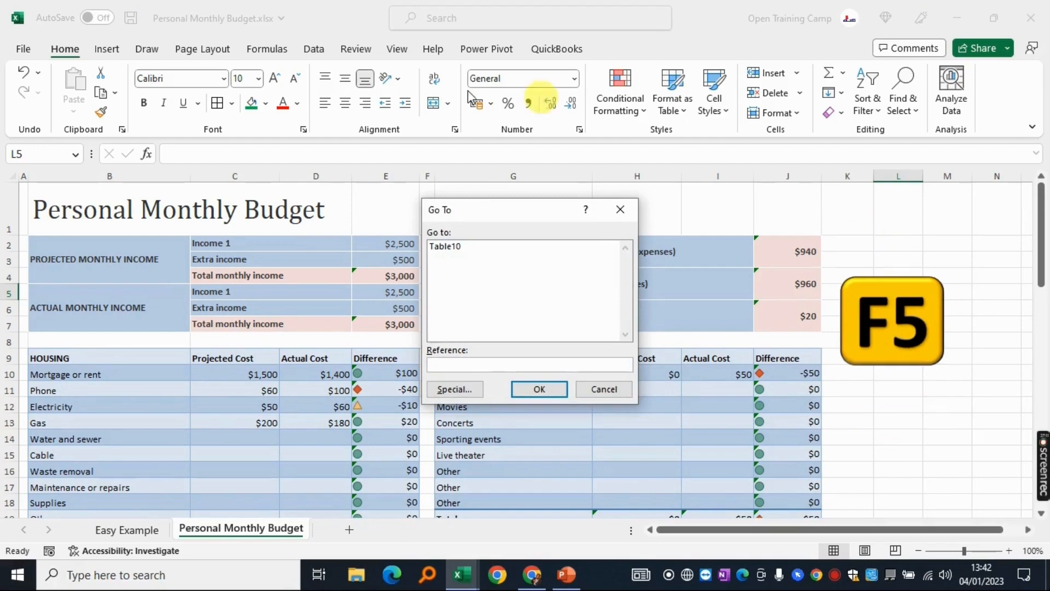
{"action": "left_click_drag", "start_coordinate": [473, 213], "coordinate": [415, 166]}
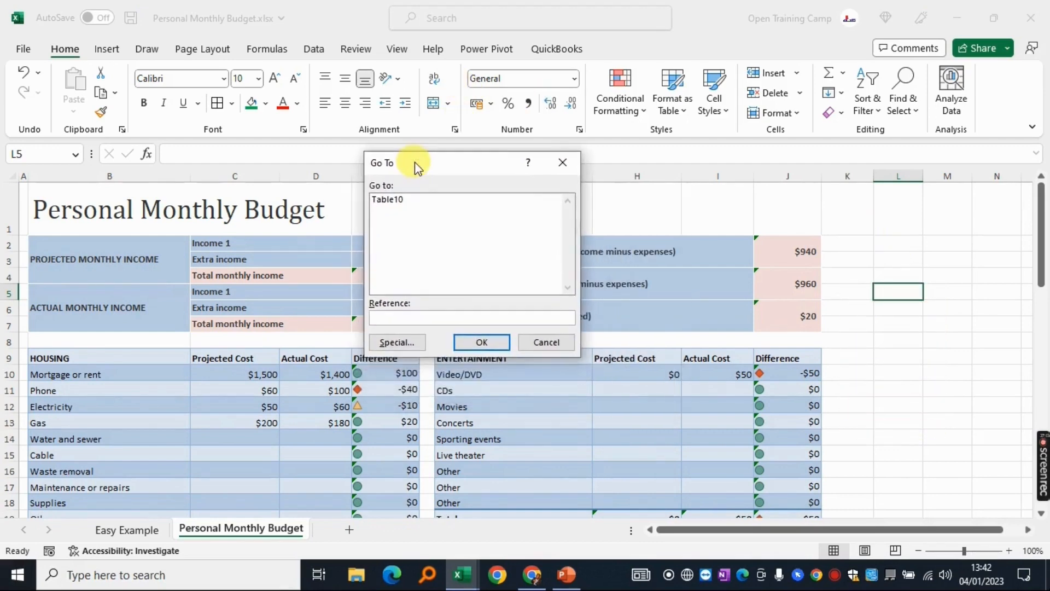
{"action": "left_click", "coordinate": [396, 345]}
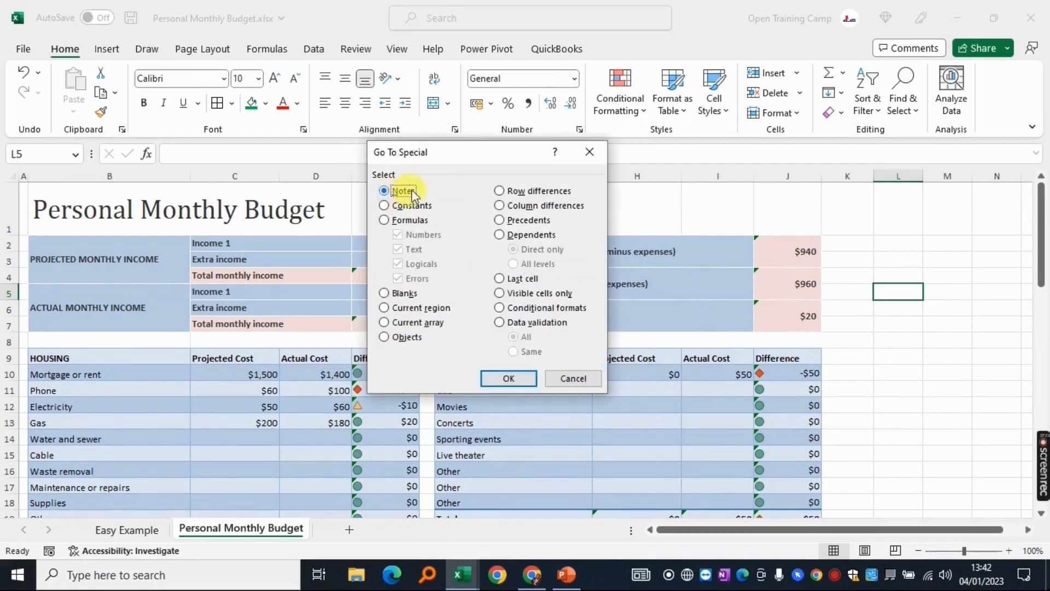
{"action": "left_click", "coordinate": [385, 220]}
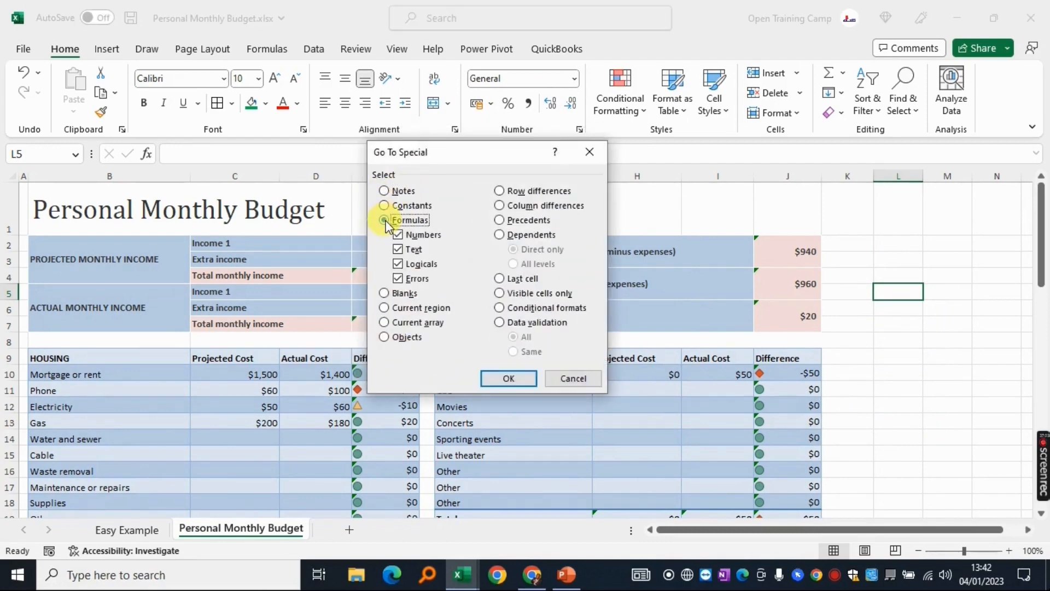
{"action": "left_click", "coordinate": [500, 377]}
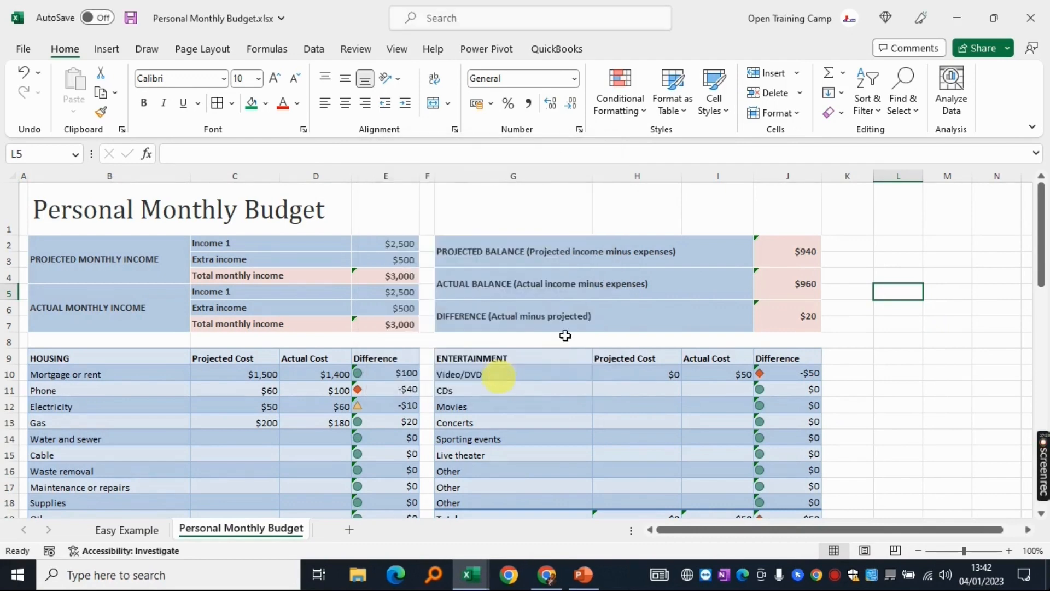
{"action": "scroll", "coordinate": [666, 341], "scroll_direction": "down", "scroll_amount": 3}
{"action": "scroll", "coordinate": [666, 342], "scroll_direction": "down", "scroll_amount": 6}
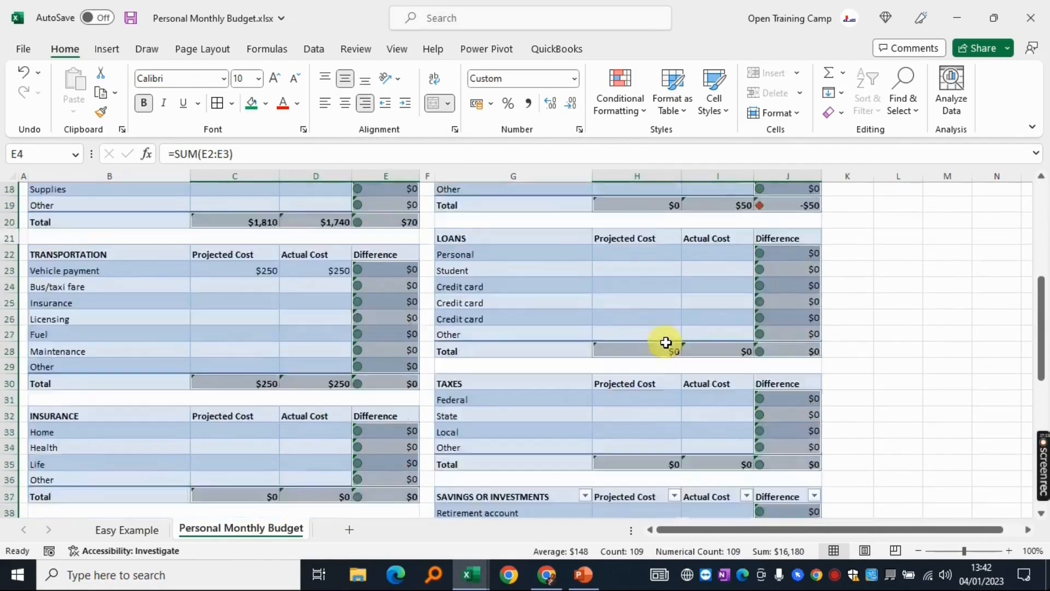
{"action": "scroll", "coordinate": [665, 343], "scroll_direction": "down", "scroll_amount": 6}
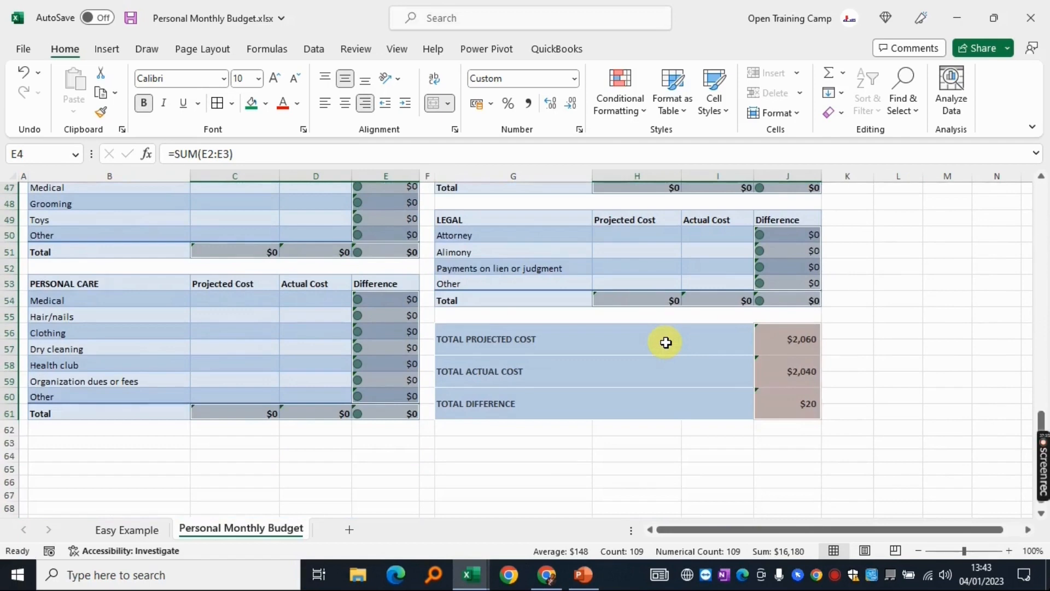
{"action": "scroll", "coordinate": [666, 342], "scroll_direction": "up", "scroll_amount": 7}
Tick Locked for the selected formula cells in Format Cells Protection
{"action": "key", "text": "ctrl+1"}
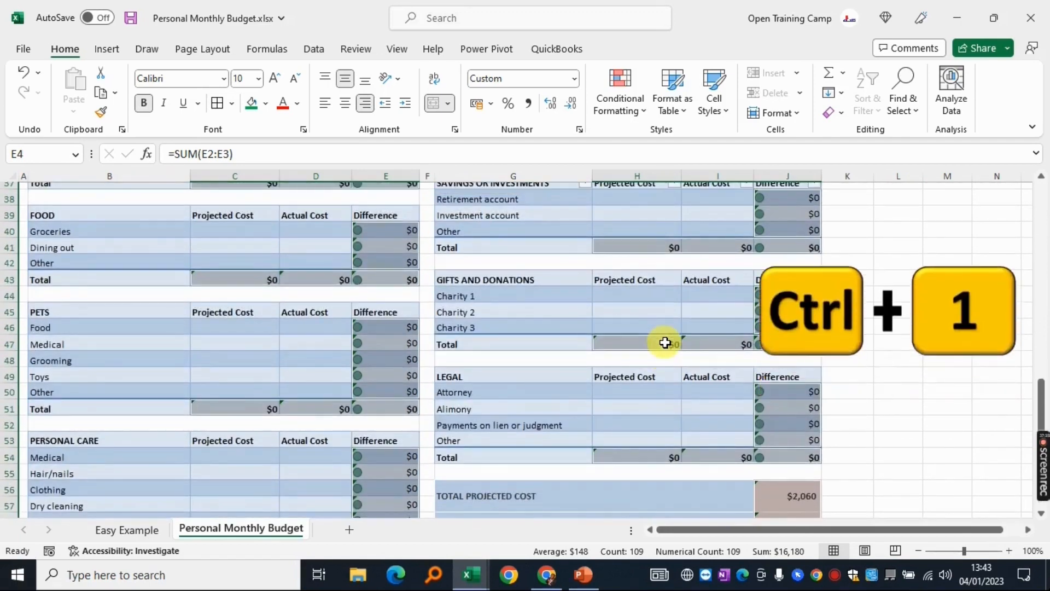
{"action": "scroll", "coordinate": [666, 342], "scroll_direction": "up", "scroll_amount": 9}
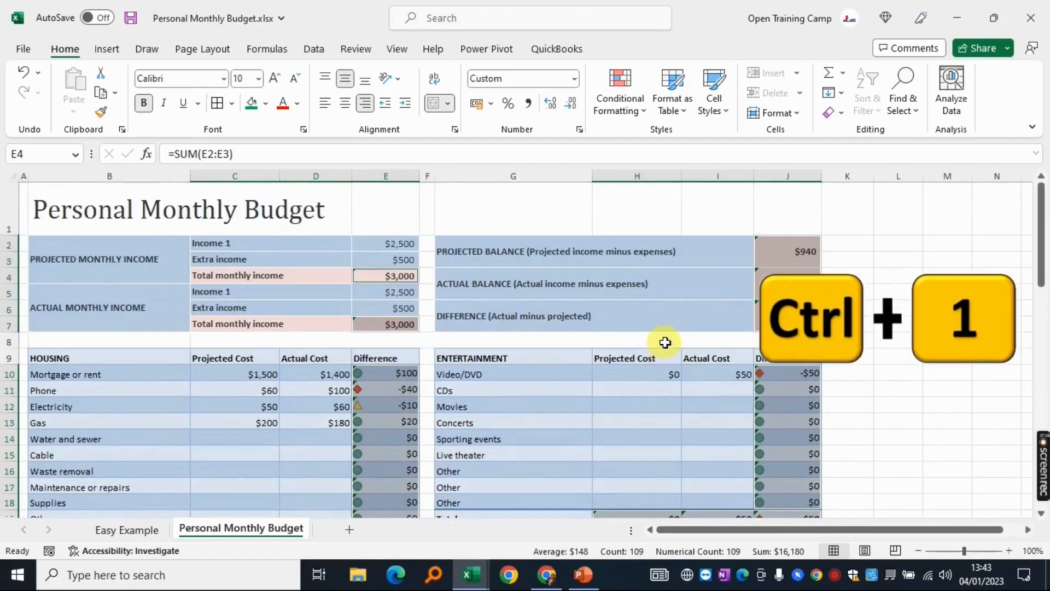
{"action": "key", "text": "ctrl+1"}
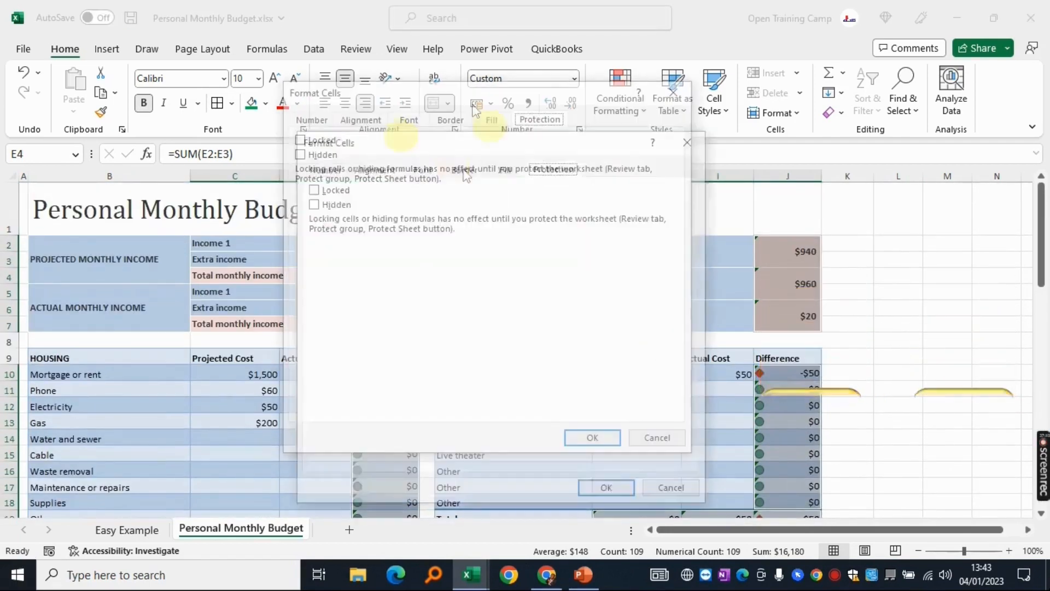
{"action": "mouse_move", "coordinate": [408, 141]}
{"action": "left_mouse_down"}
{"action": "mouse_move", "coordinate": [429, 135]}
{"action": "mouse_move", "coordinate": [417, 134]}
{"action": "left_mouse_up"}
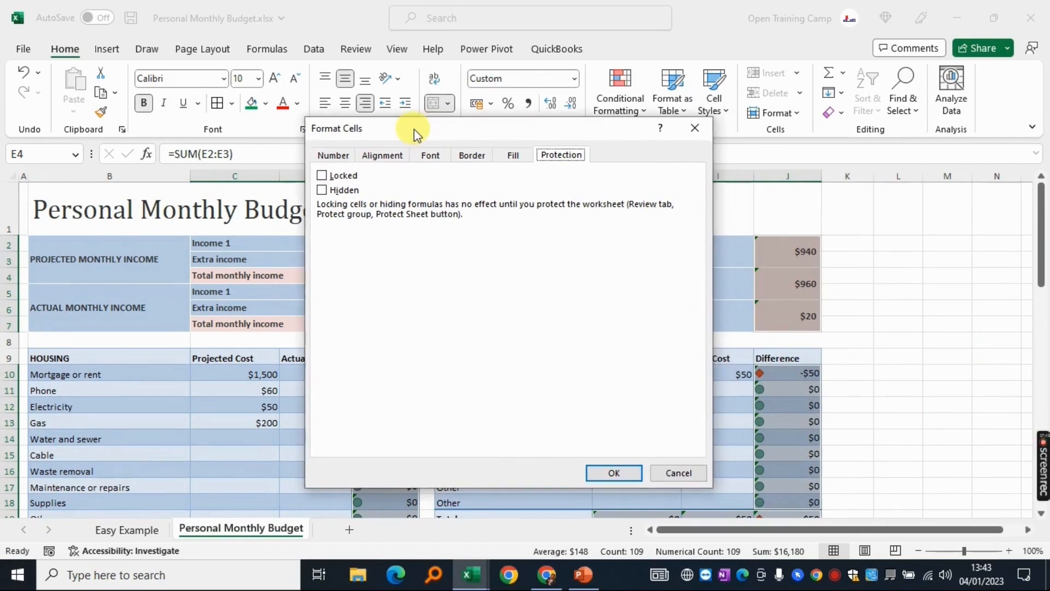
{"action": "left_click", "coordinate": [323, 175]}
{"action": "left_click", "coordinate": [614, 472]}
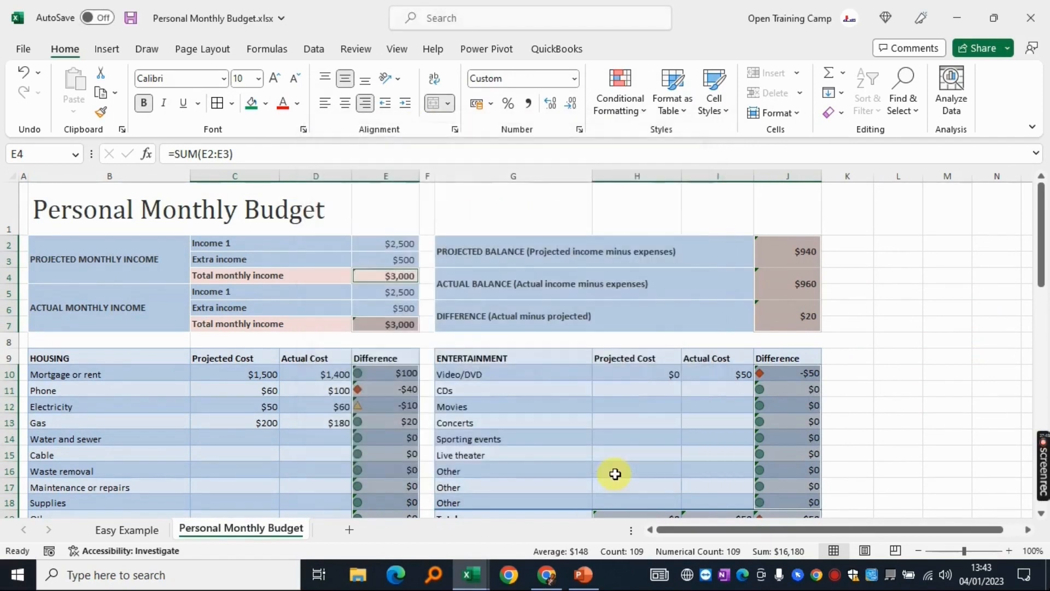
Protect the Personal Monthly Budget sheet from the Review tab with a password
{"action": "left_click", "coordinate": [356, 52]}
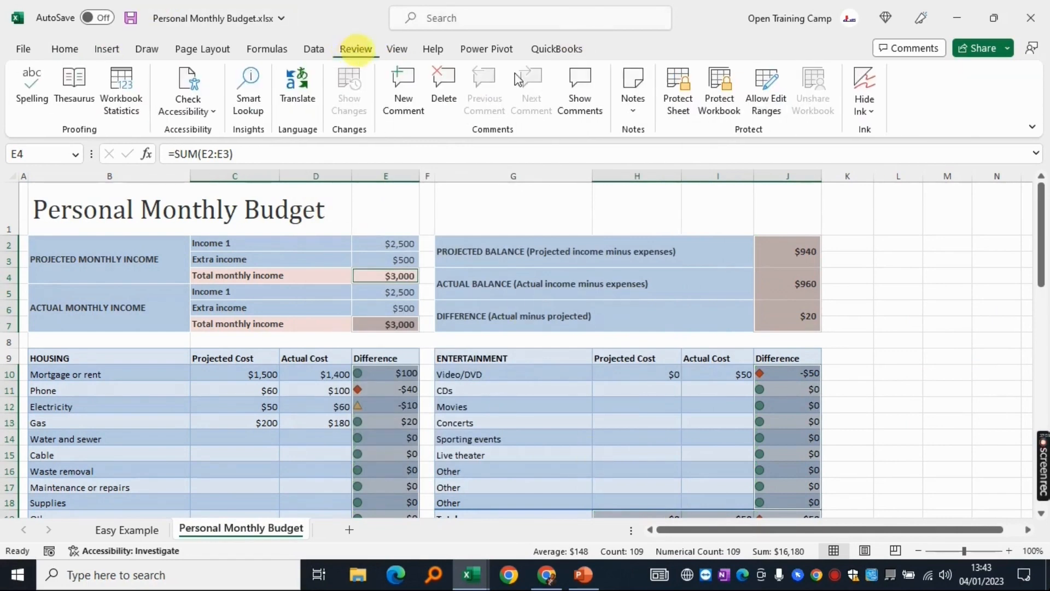
{"action": "left_click", "coordinate": [682, 83]}
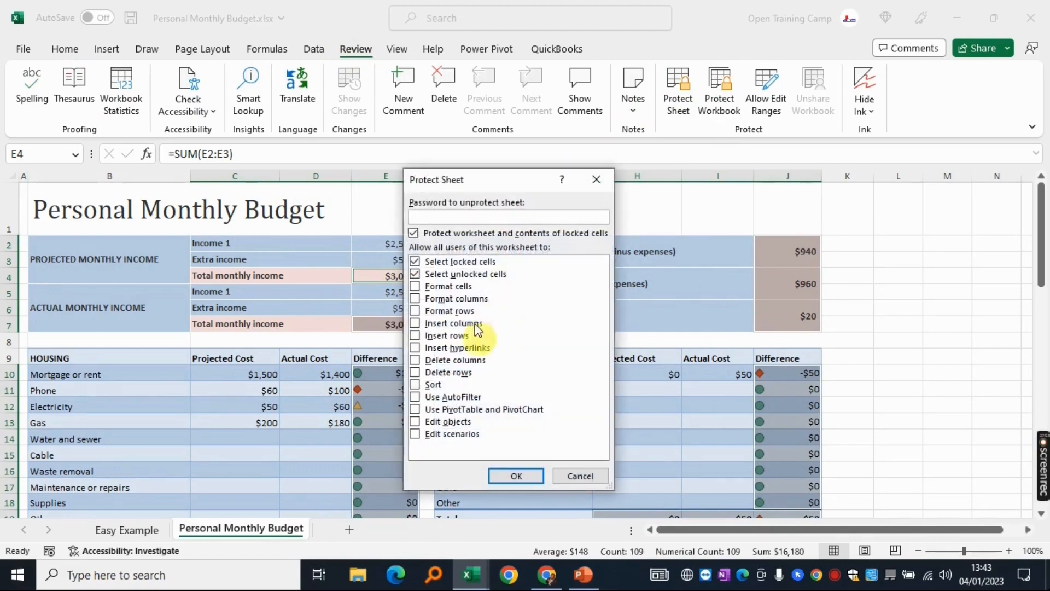
{"action": "type", "text": "1234"}
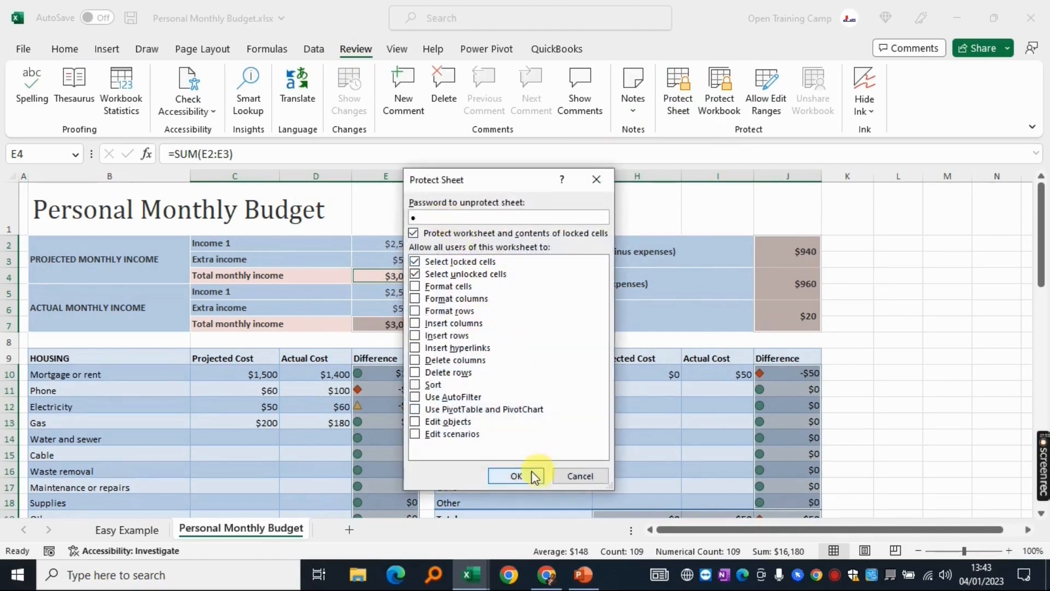
{"action": "left_click", "coordinate": [525, 476]}
{"action": "scroll", "coordinate": [901, 246], "scroll_direction": "down", "scroll_amount": 4}
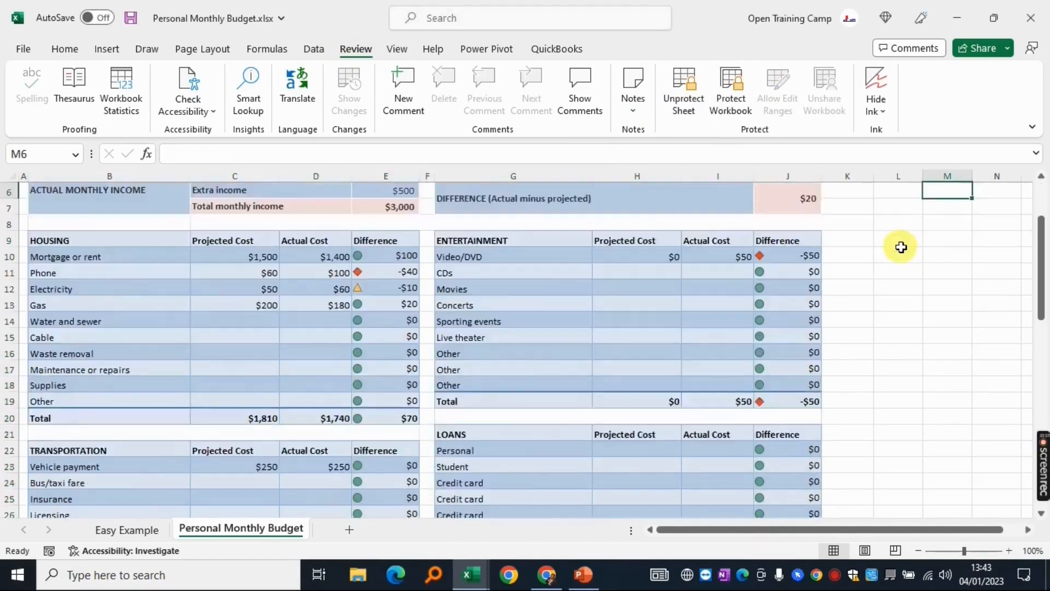
{"action": "scroll", "coordinate": [901, 246], "scroll_direction": "up", "scroll_amount": 1}
{"action": "scroll", "coordinate": [901, 246], "scroll_direction": "up", "scroll_amount": 1}
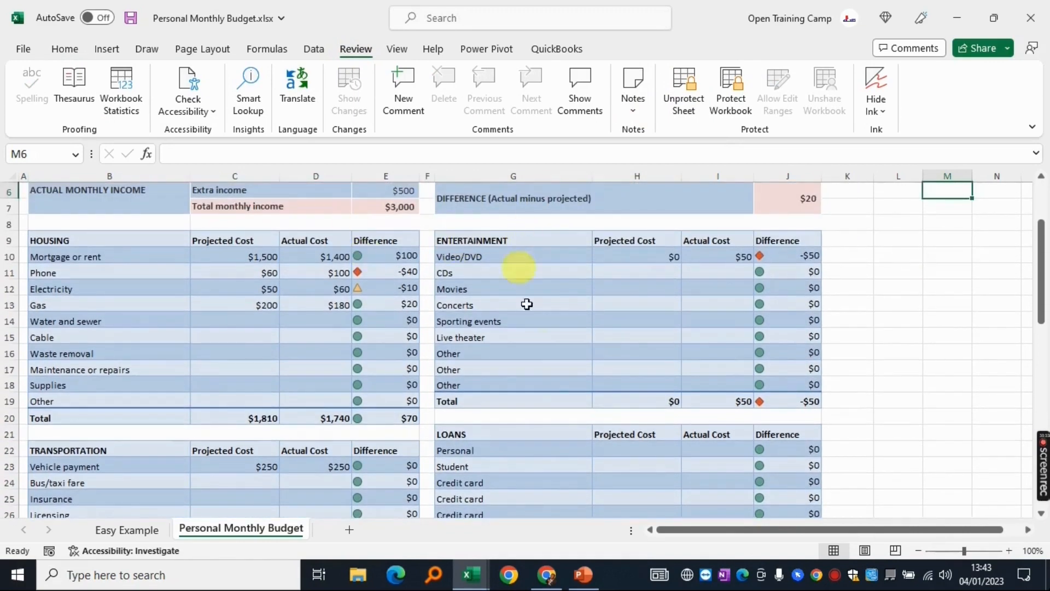
Relabel G16 'Watter Bill' with 40 projected in H16, then test editing the locked J16 formula
{"action": "left_click", "coordinate": [470, 353]}
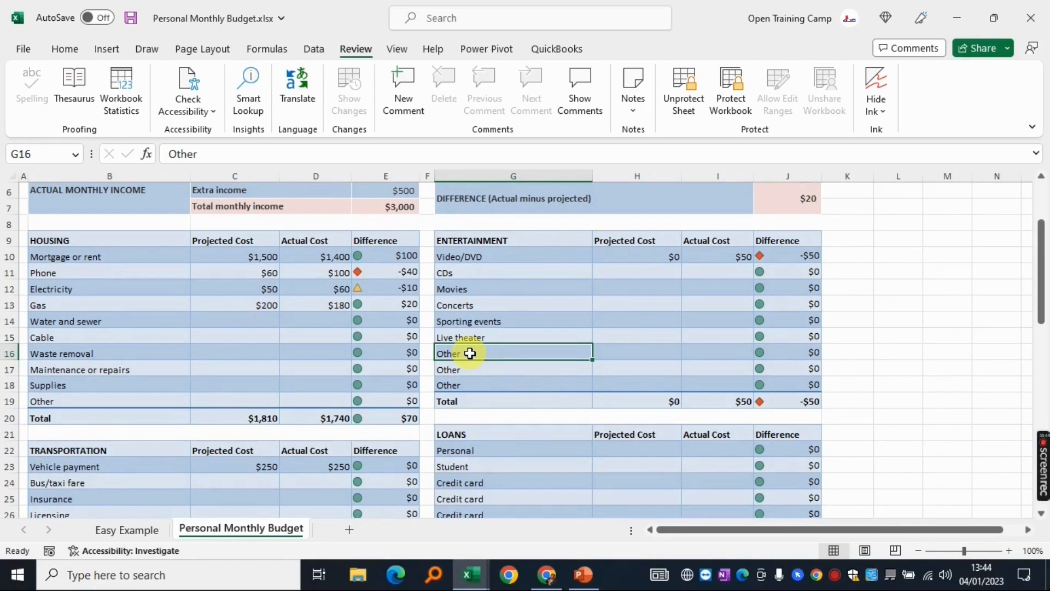
{"action": "type", "text": "Watter B"}
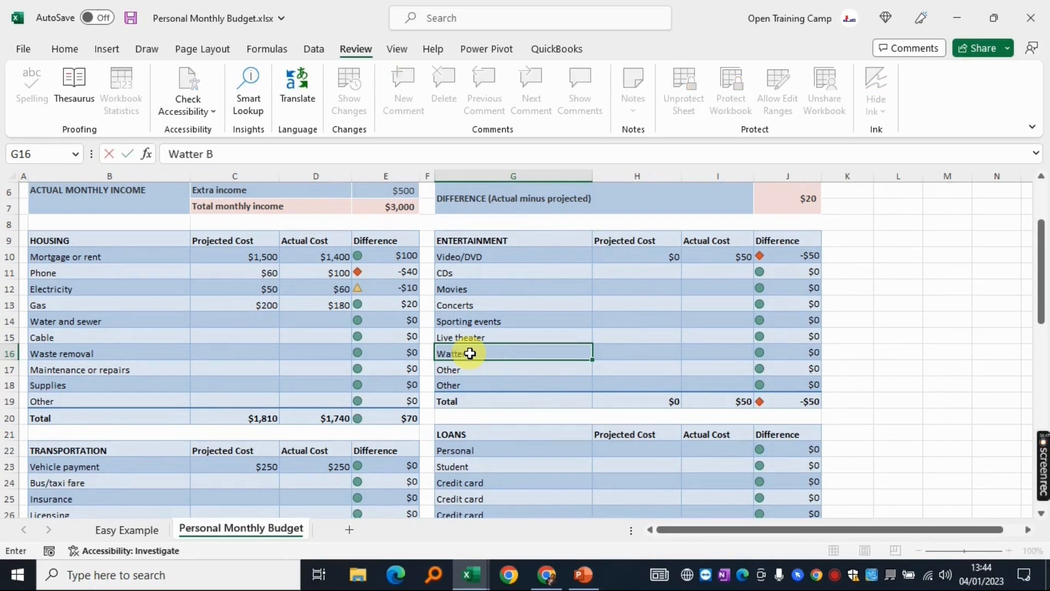
{"action": "type", "text": "ill"}
{"action": "key", "text": "Tab"}
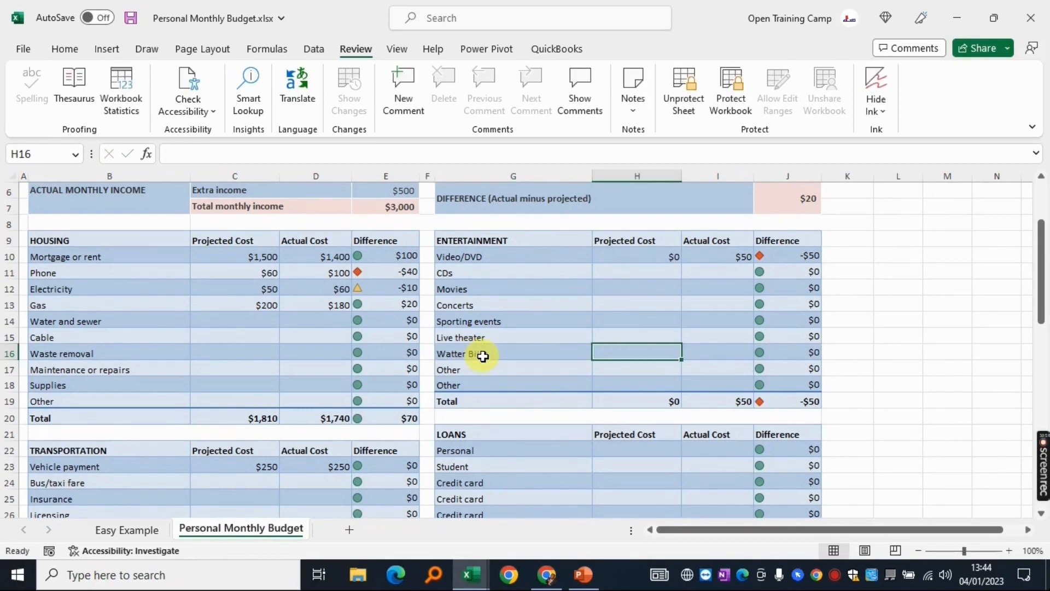
{"action": "type", "text": "40"}
{"action": "key", "text": "Tab"}
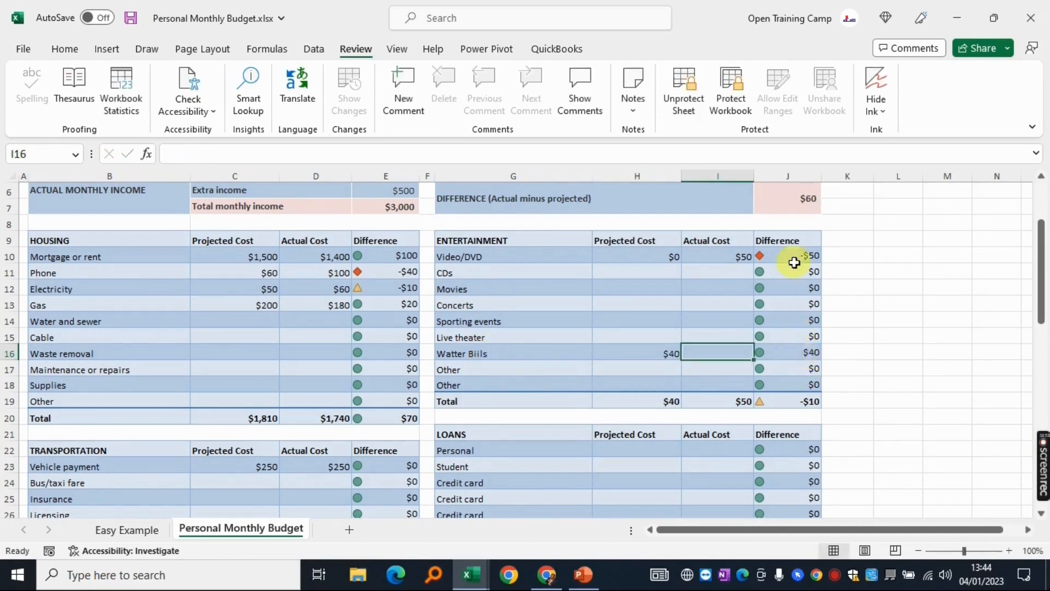
{"action": "double_click", "coordinate": [789, 351]}
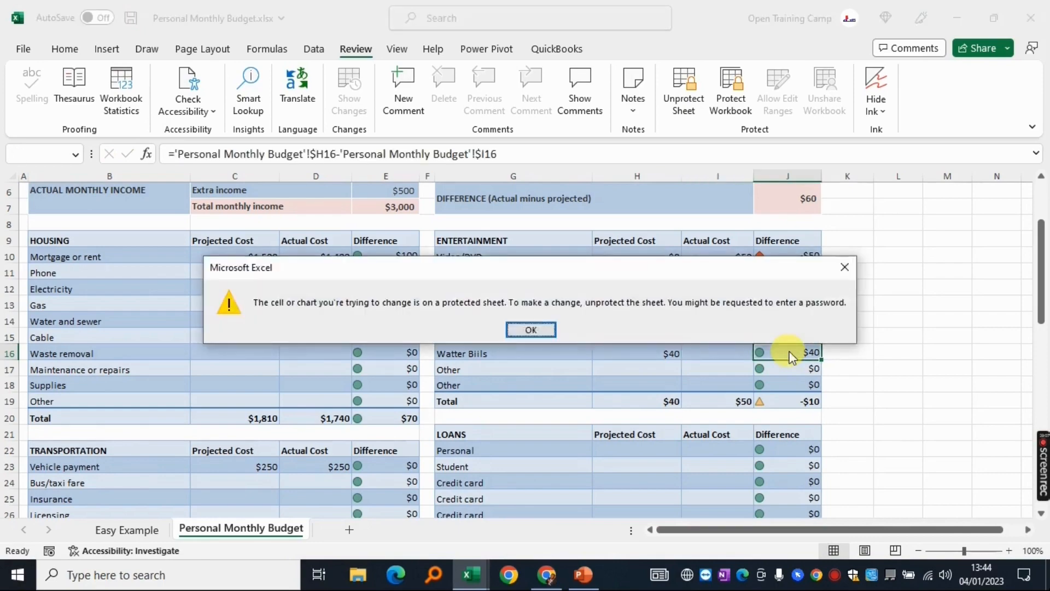